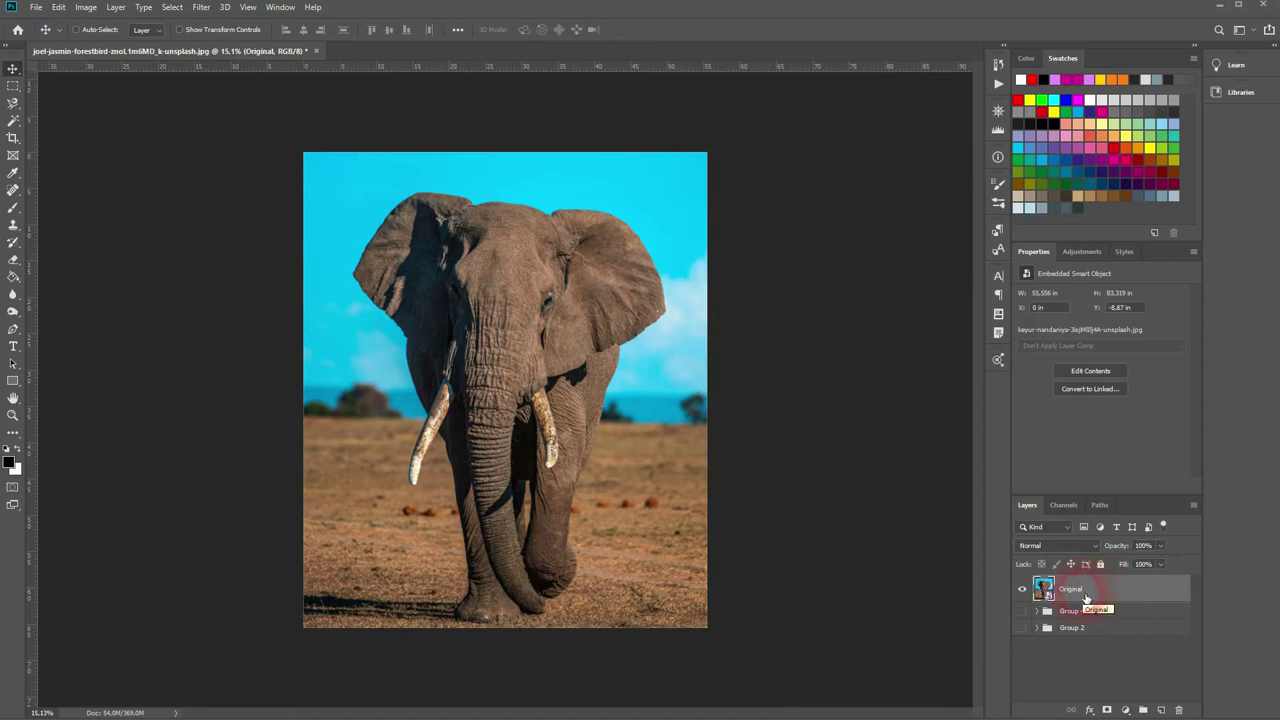
Duplicate the Original layer and add an Auto Black & White adjustment layer
key("ctrl+j")
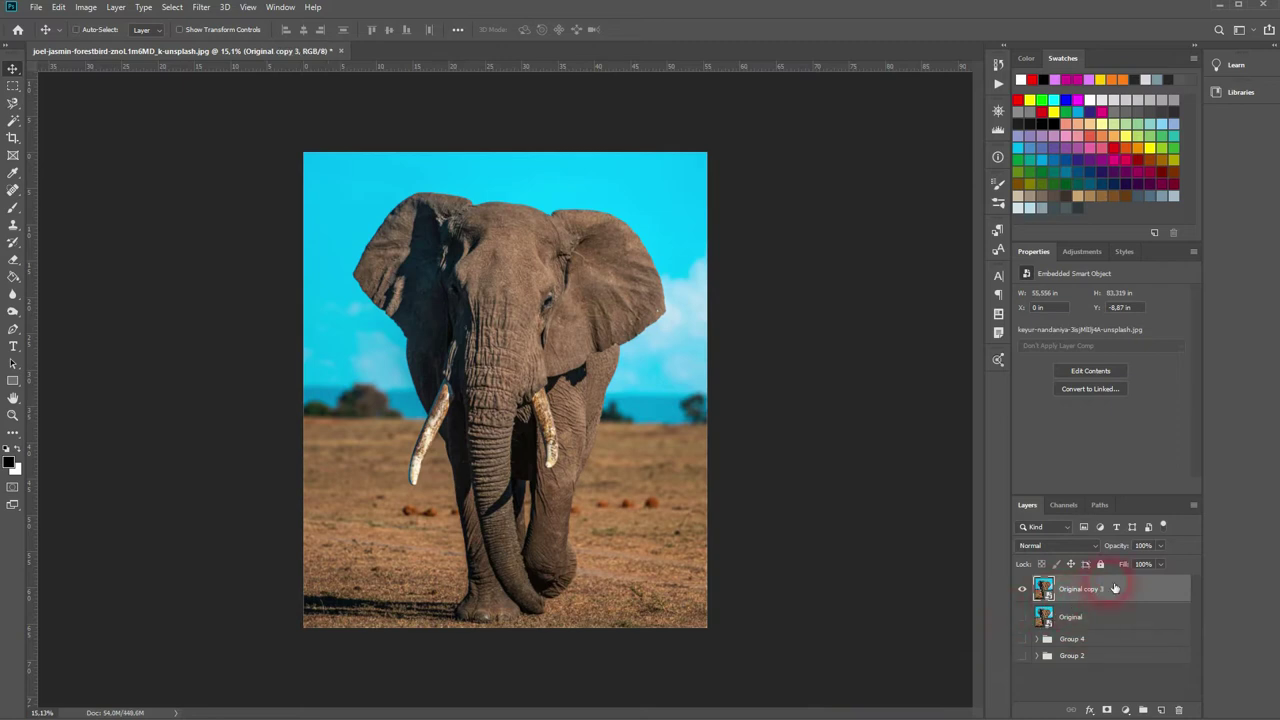
left_click(1125, 710)
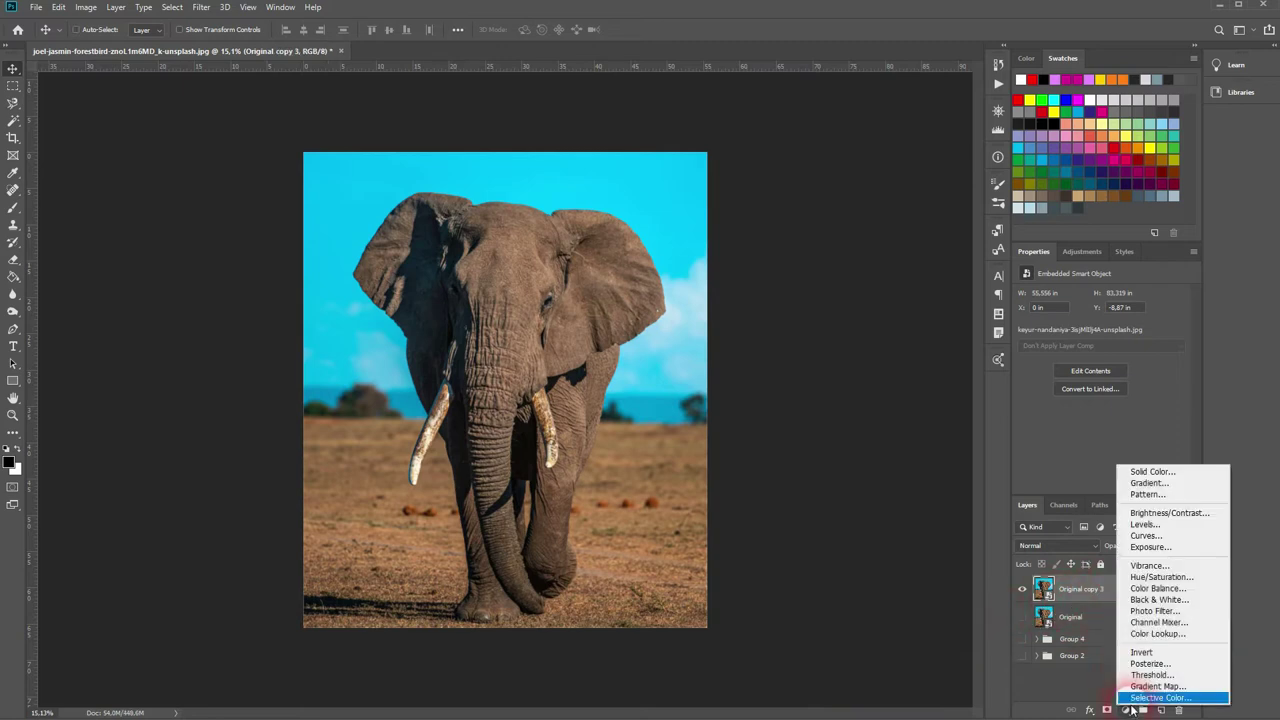
left_click(1172, 600)
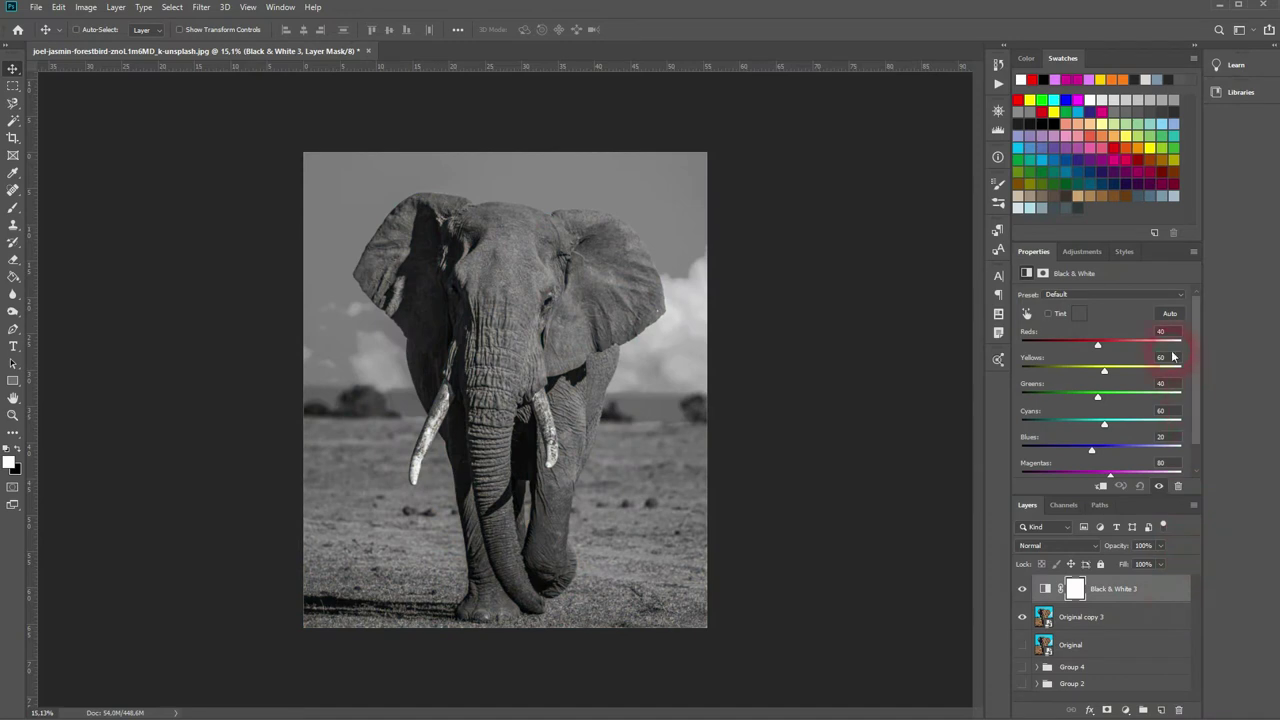
left_click(1170, 314)
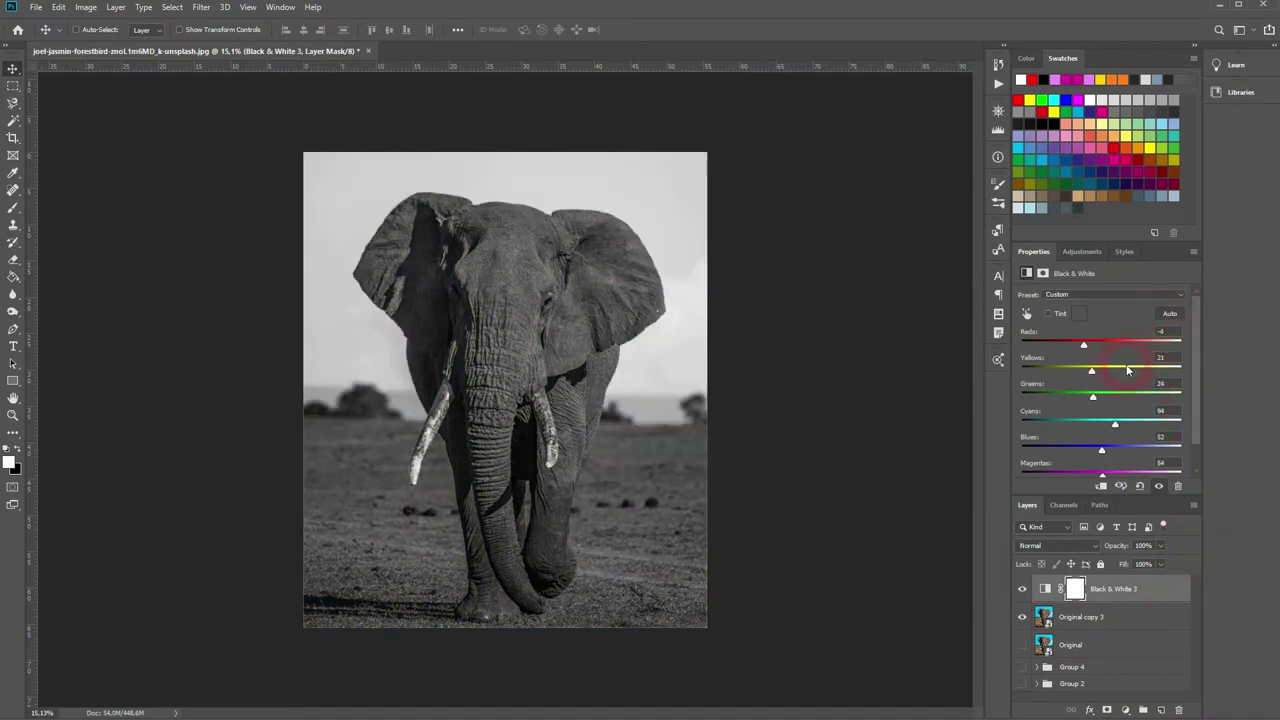
Tune the Black & White sliders: raise Reds, lower Cyans to 60 and Magentas to 17
mouse_move(1083, 344)
left_mouse_down()
mouse_move(1104, 344)
mouse_move(1090, 347)
left_mouse_up()
left_click(1092, 374)
scroll(1163, 408, "down", 1)
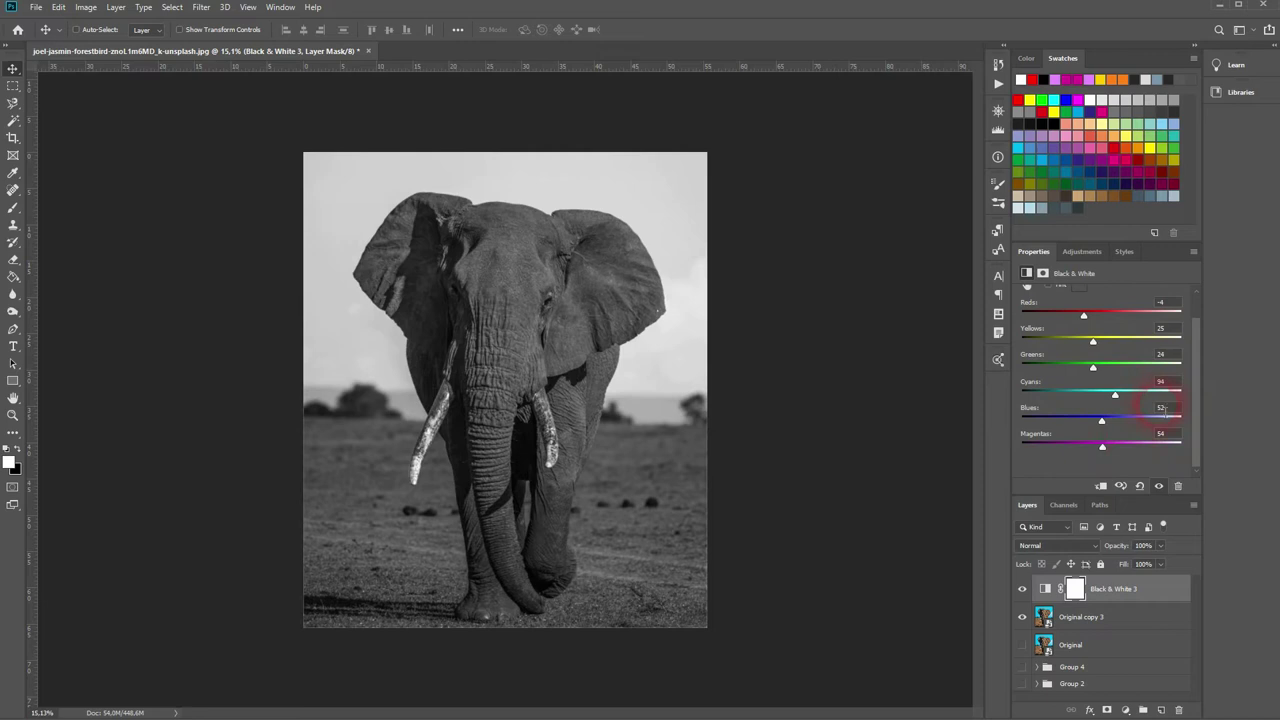
scroll(1135, 414, "up", 1)
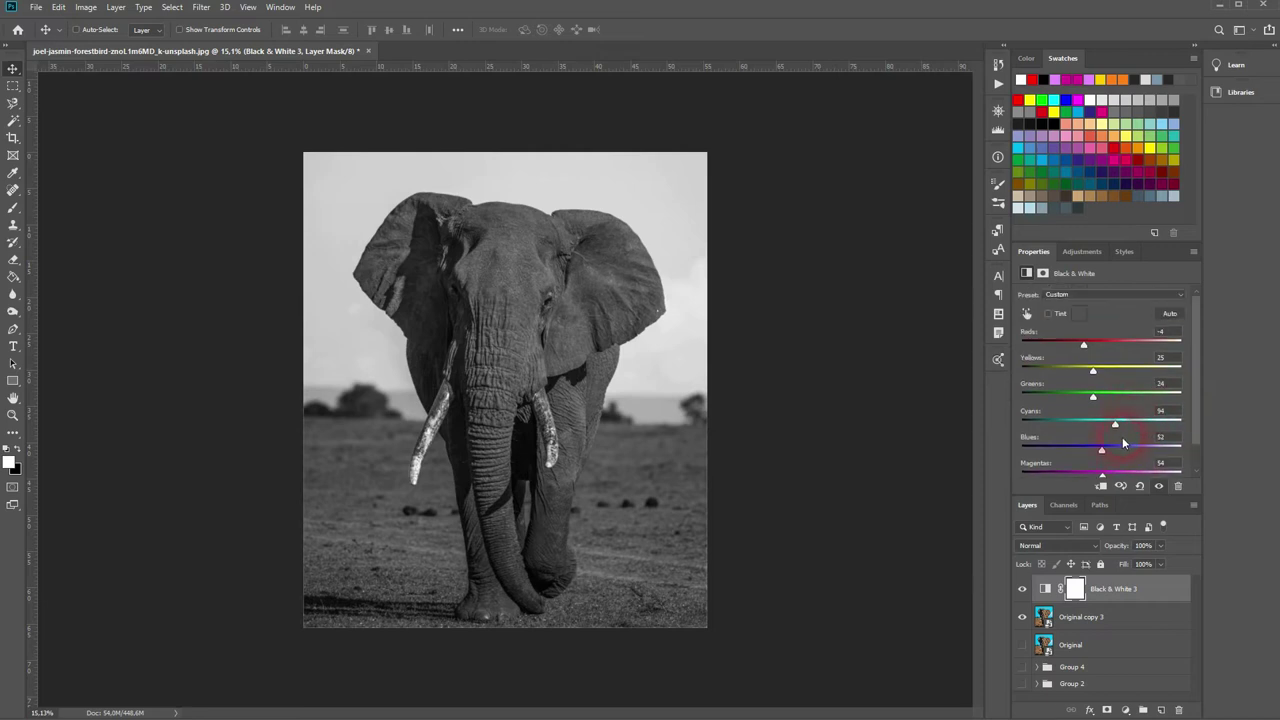
left_click_drag(1115, 430, 1105, 430)
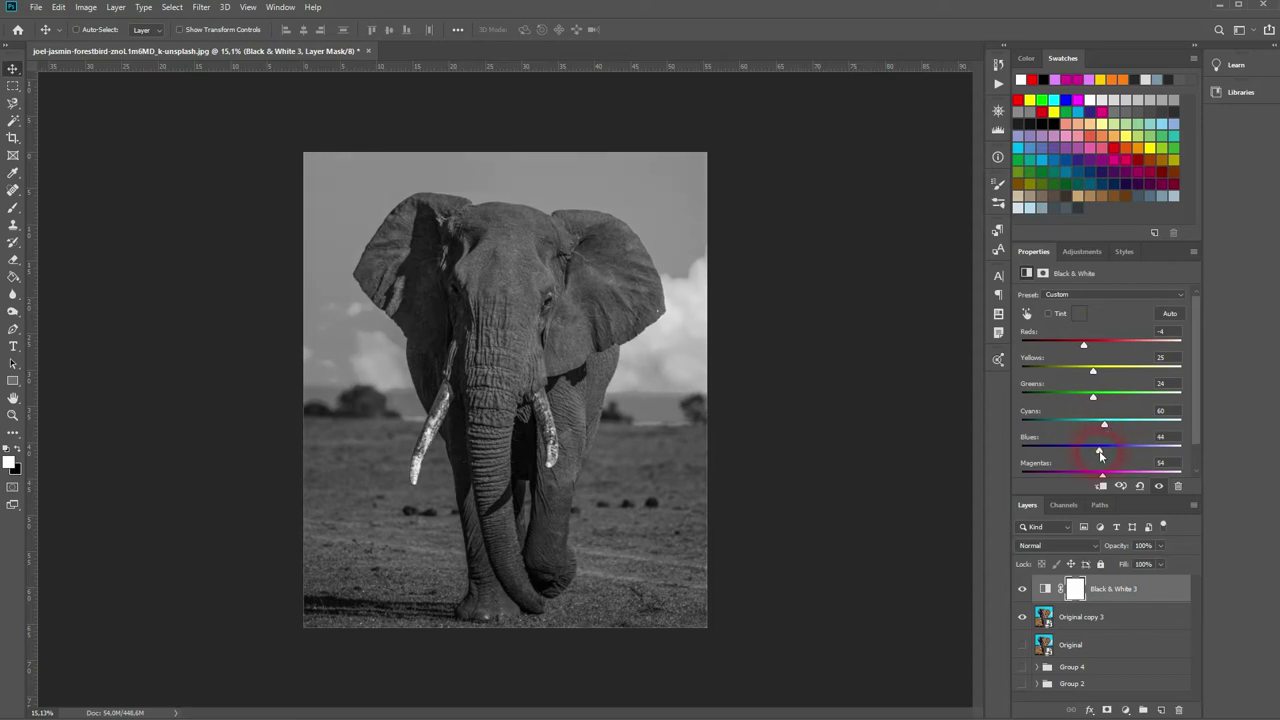
left_click_drag(1109, 476, 1090, 410)
Choose the Rectangle tool and set the shape stroke to No Color
left_click(14, 382)
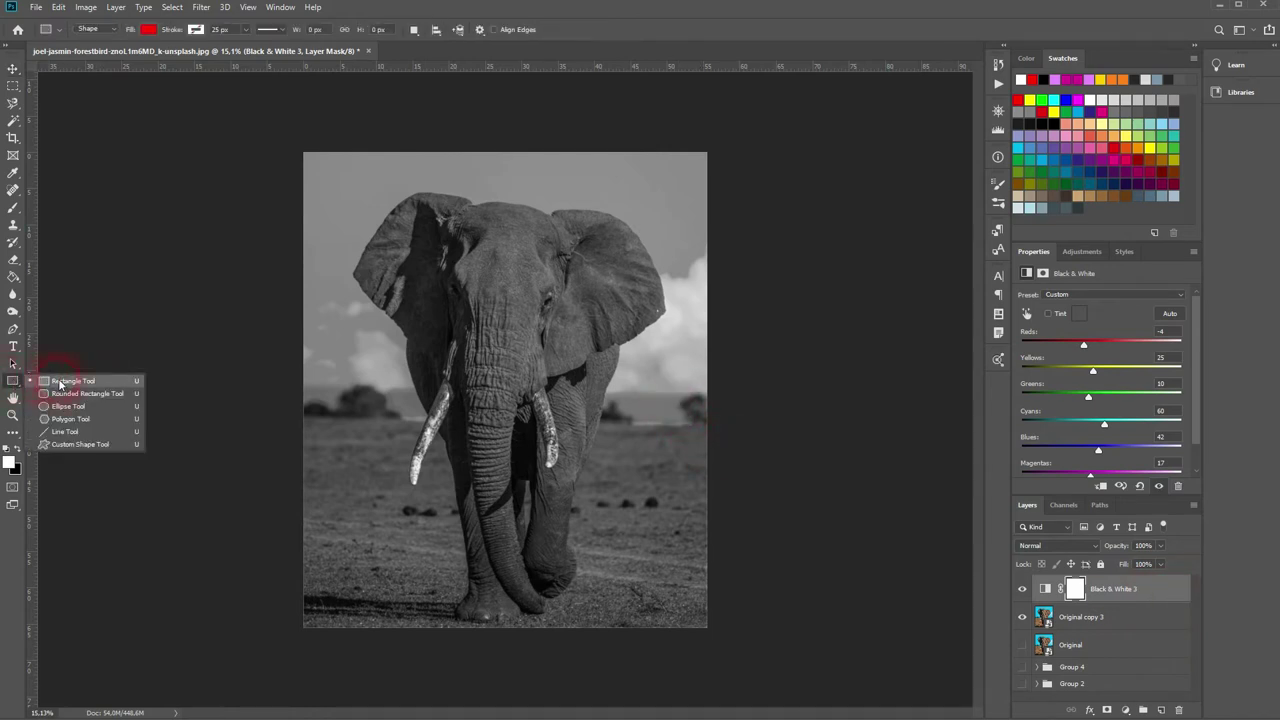
left_click(60, 383)
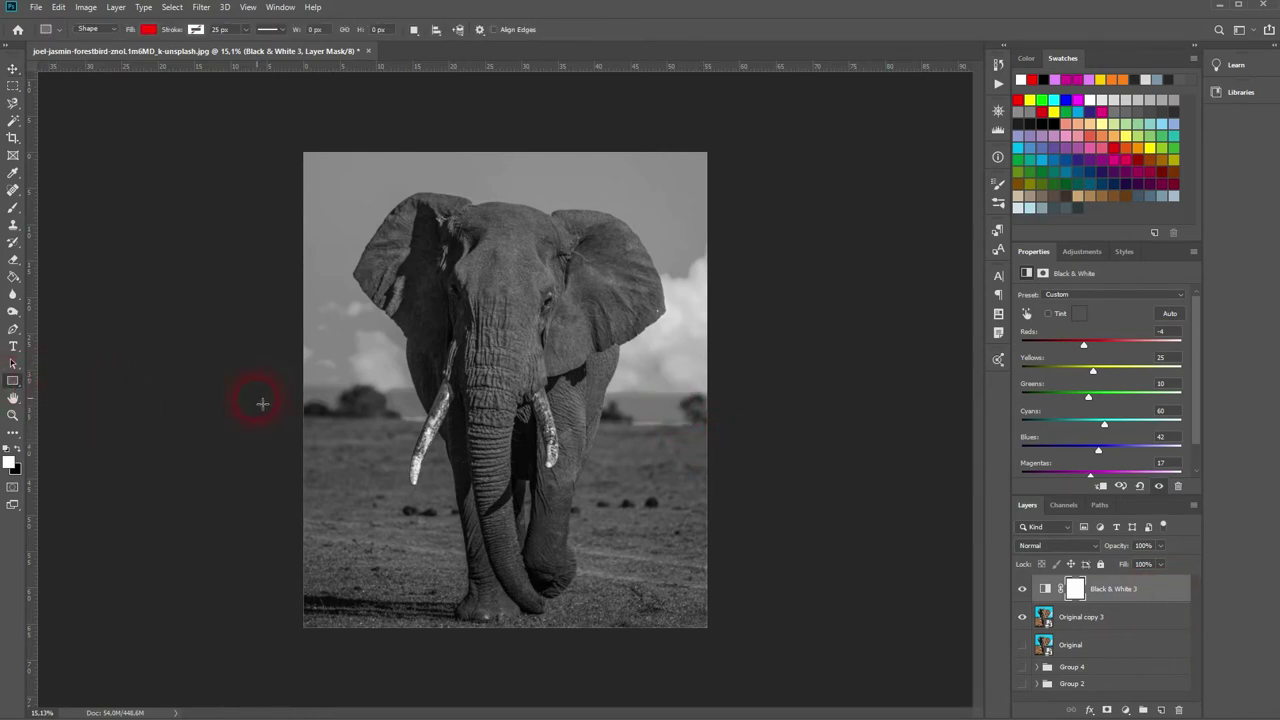
left_click(196, 29)
left_click(139, 56)
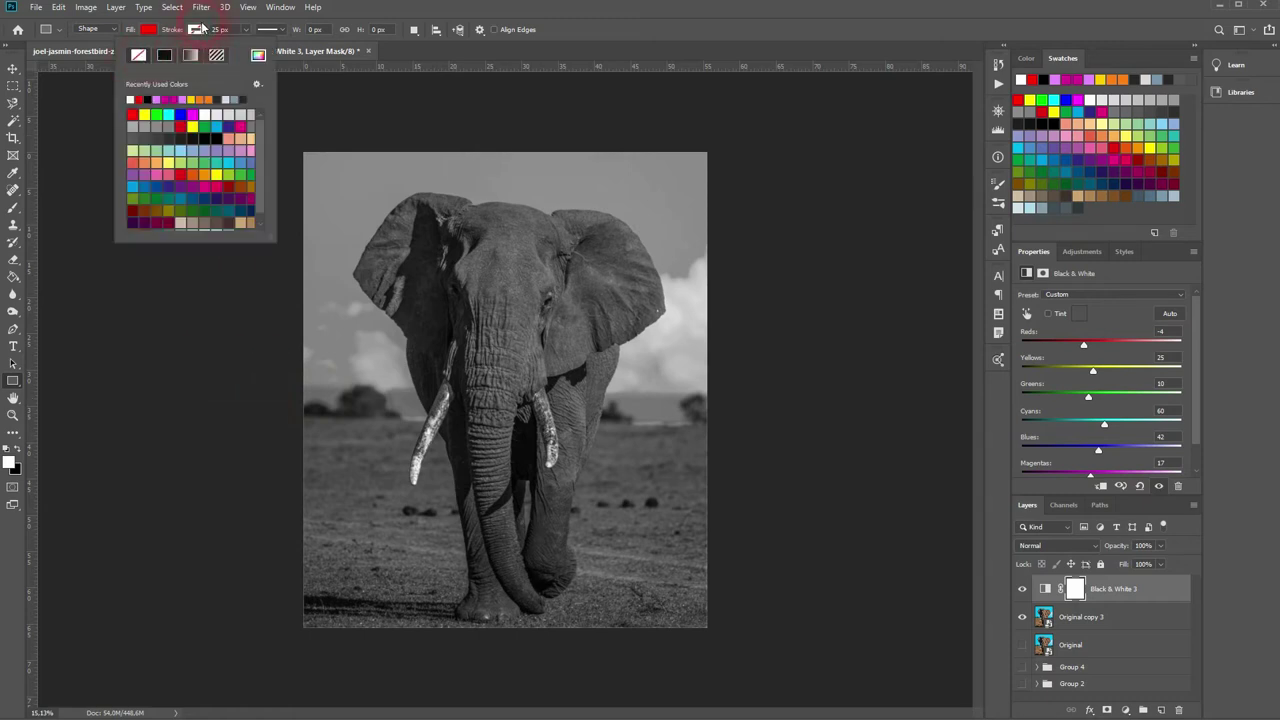
Set the shape fill to blue and draw a tall 1532 × 4206 px rectangle
left_click(148, 30)
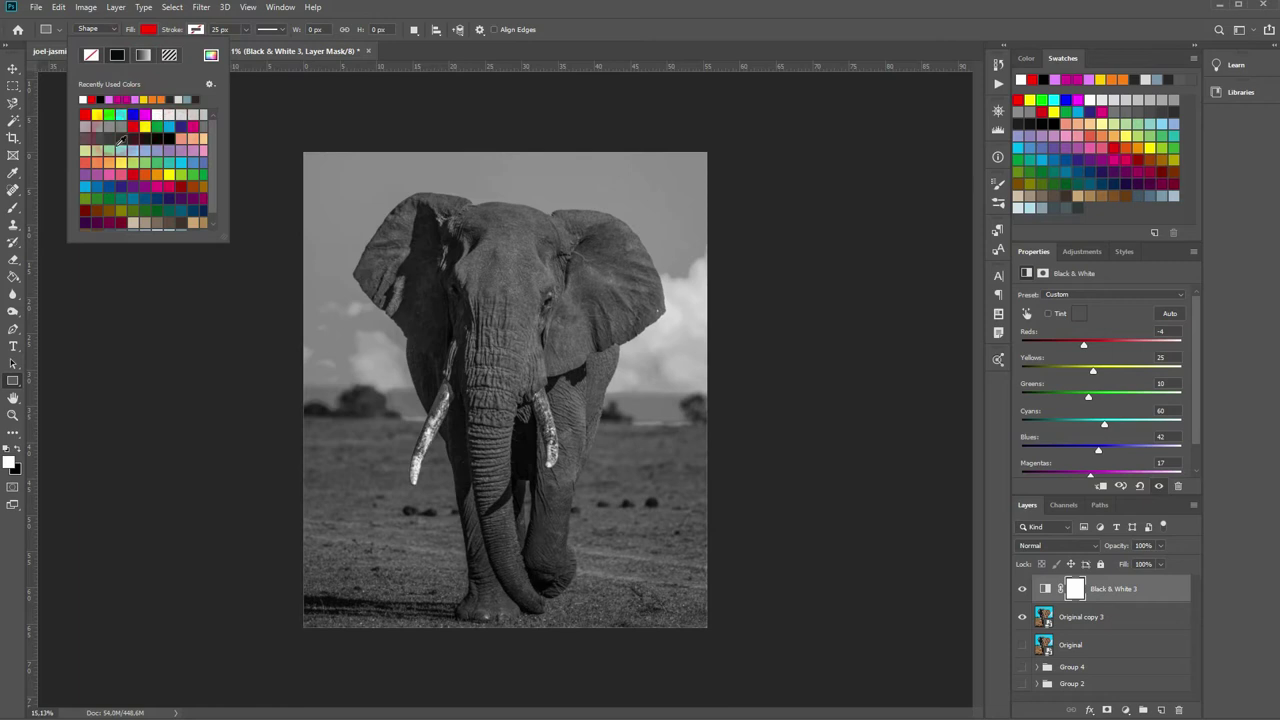
left_click(100, 100)
left_click(105, 101)
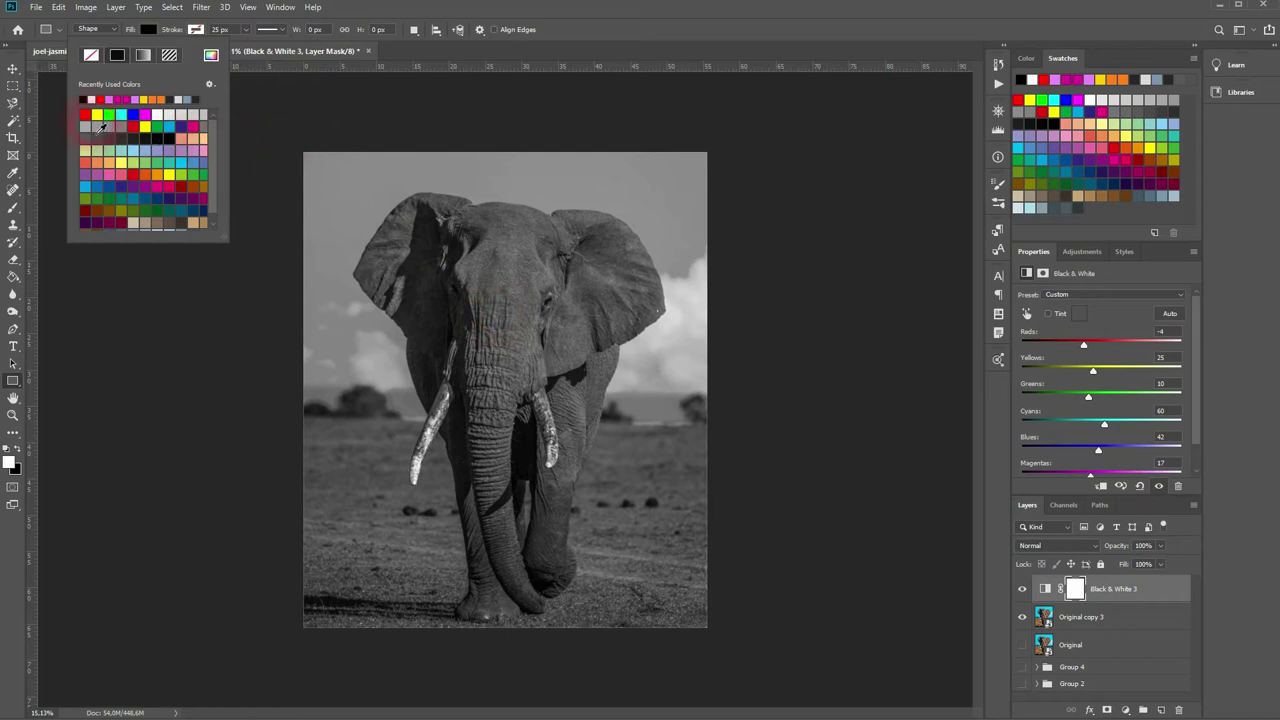
left_click(137, 116)
left_click(410, 306)
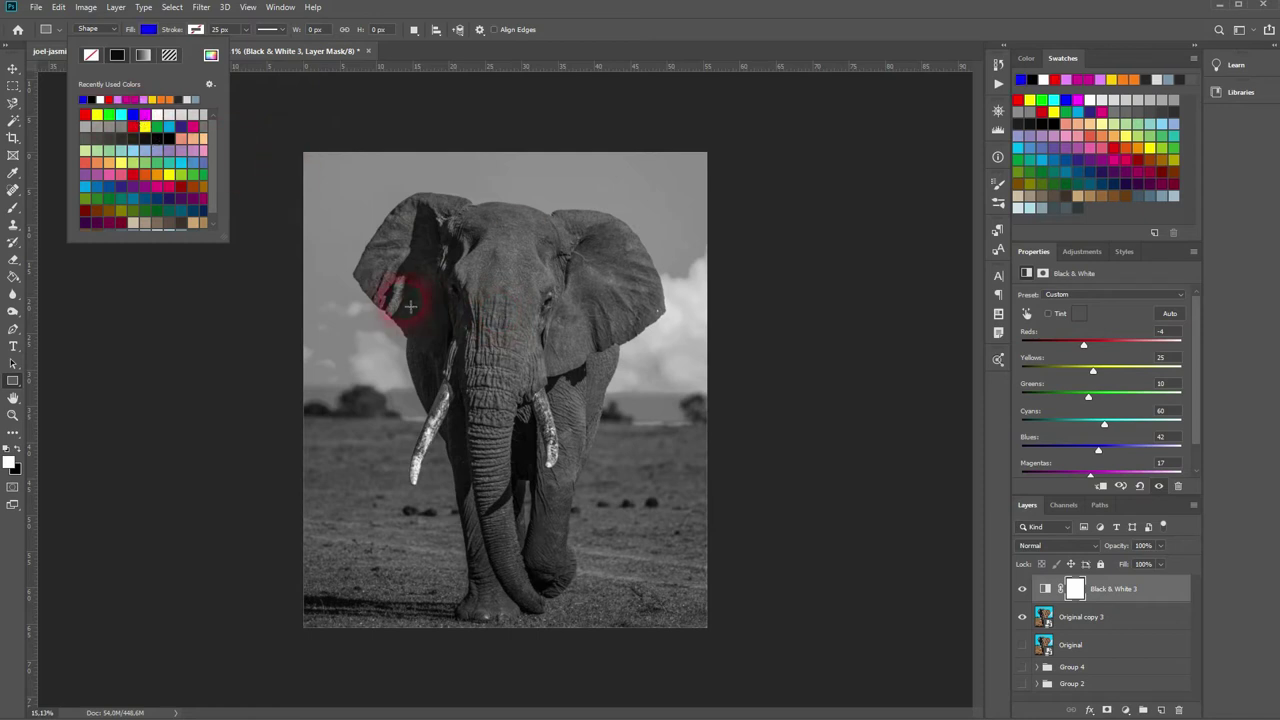
left_click_drag(396, 200, 565, 643)
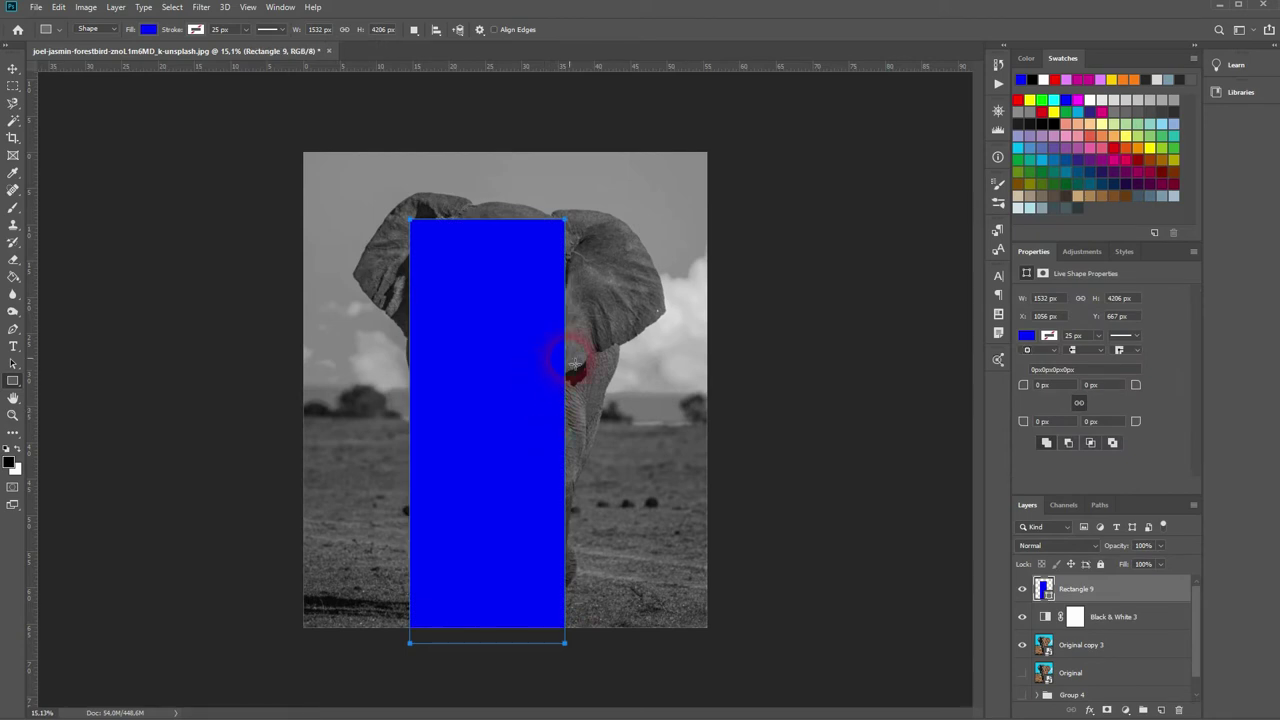
Move the blue rectangle slightly up and to the right
left_click(12, 70)
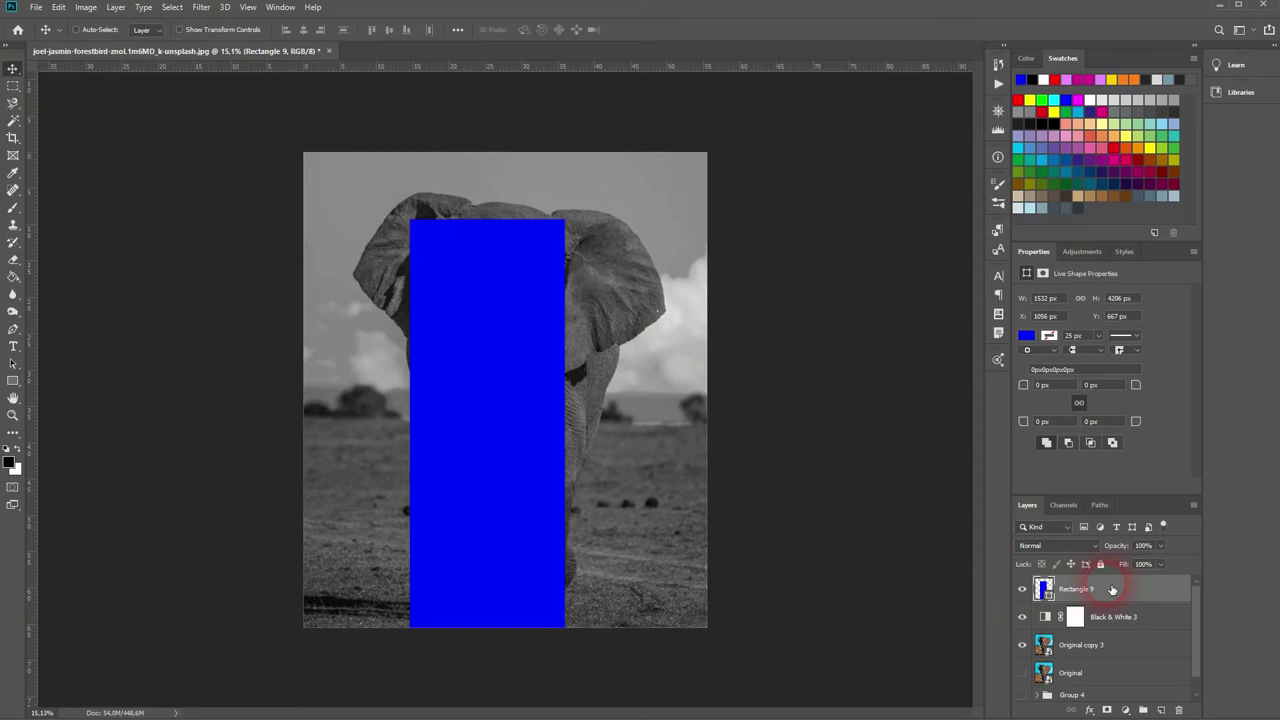
left_click_drag(443, 390, 479, 369)
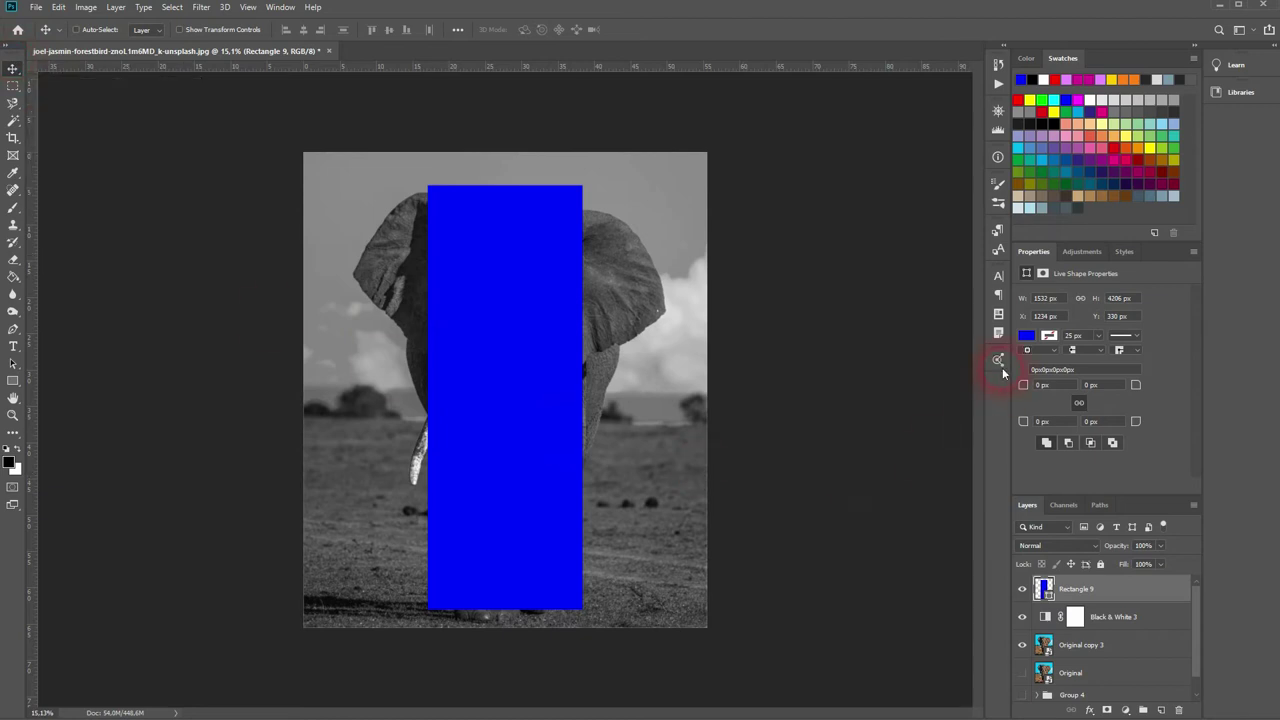
left_click(1023, 252)
Change Rectangle 9's fill in Properties from blue to solid red
left_click(281, 8)
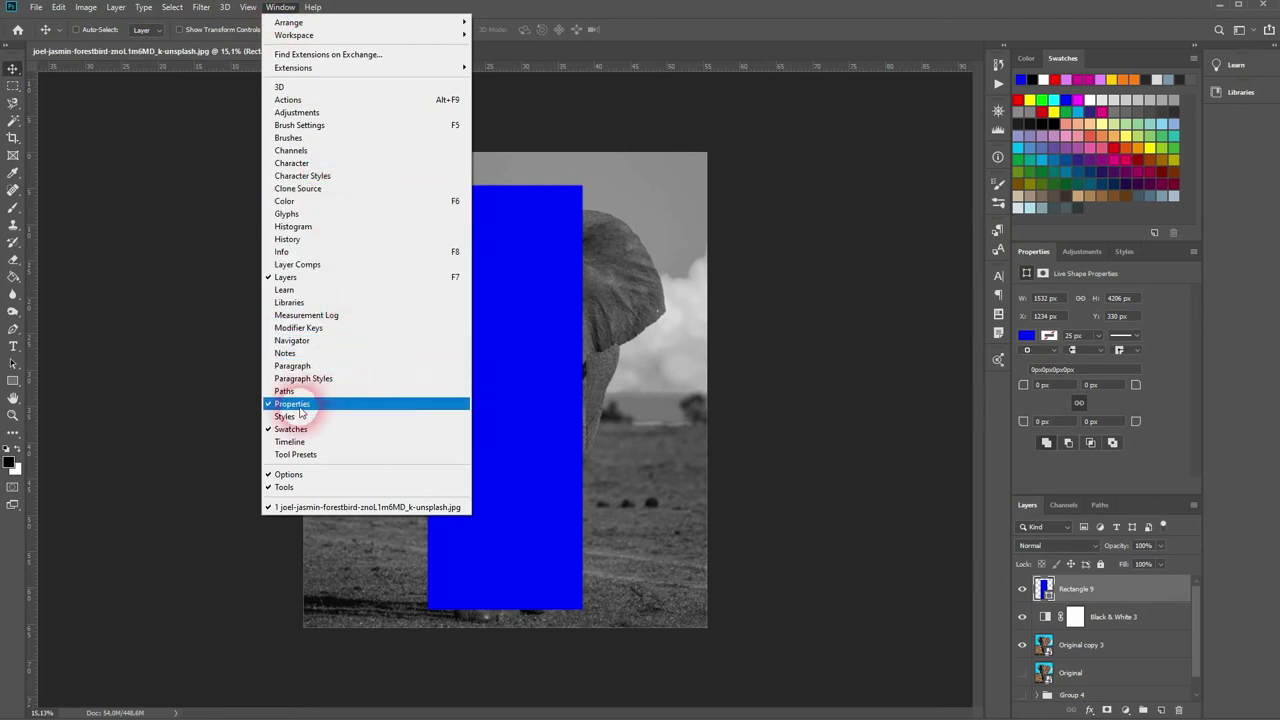
left_click(1118, 265)
left_click(1026, 335)
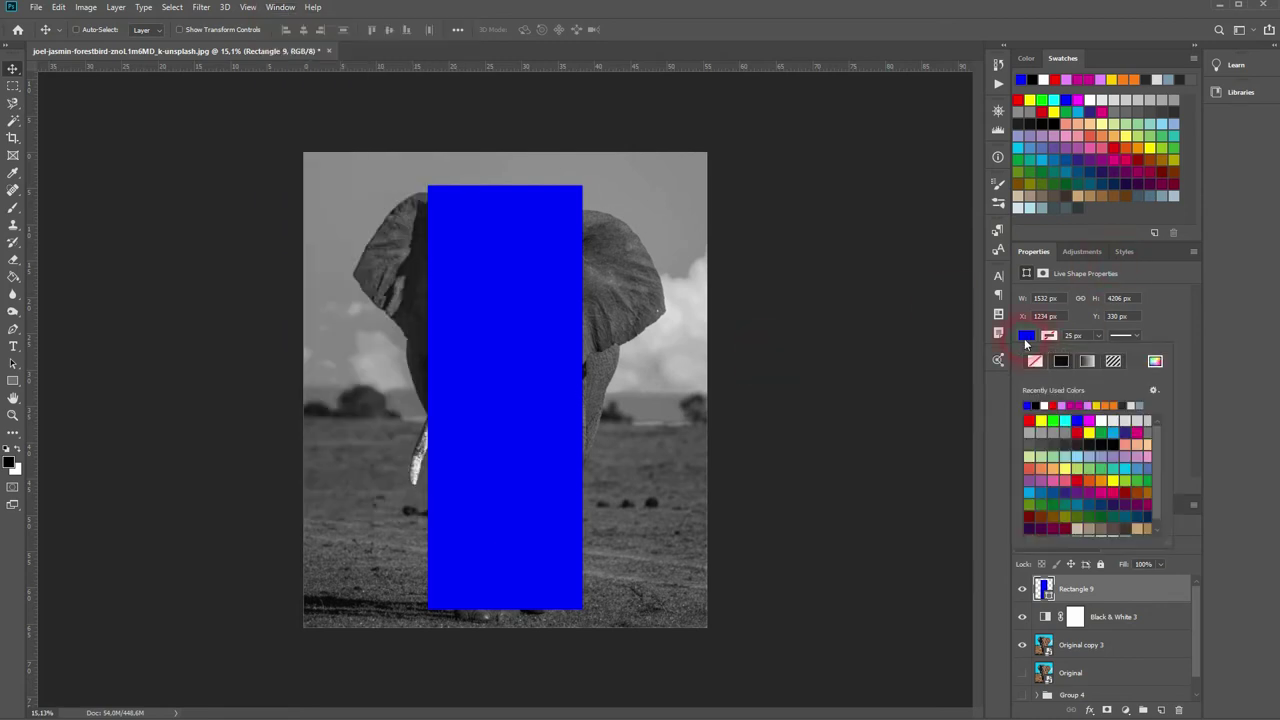
left_click(1056, 406)
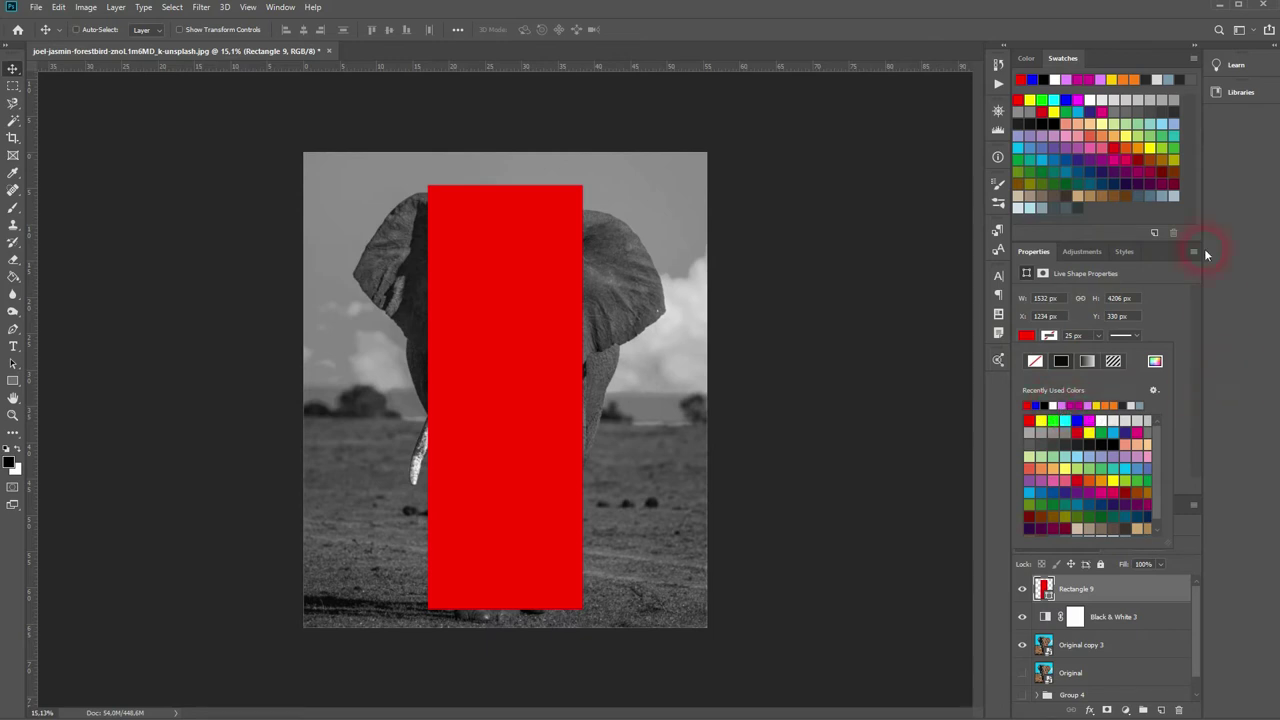
left_click(1166, 126)
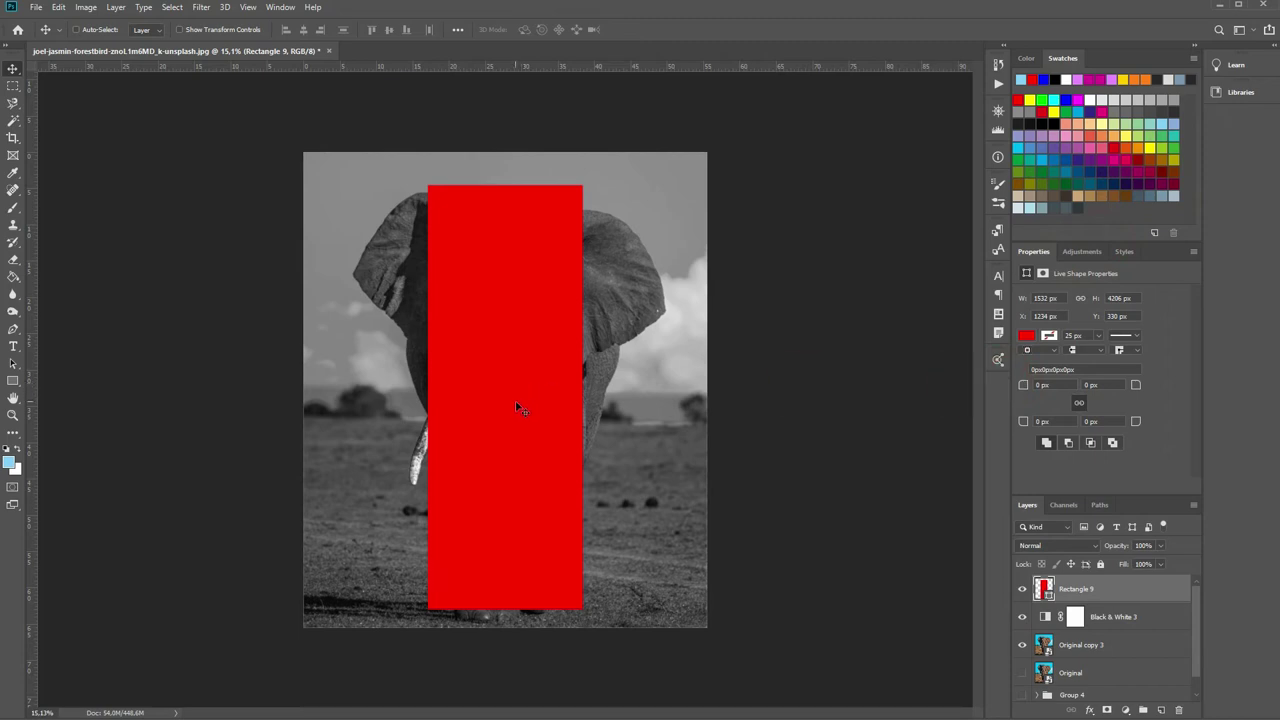
Rotate Rectangle 9 about 19°, widen it to roughly 138%, and lower it over the elephant
key("ctrl+t")
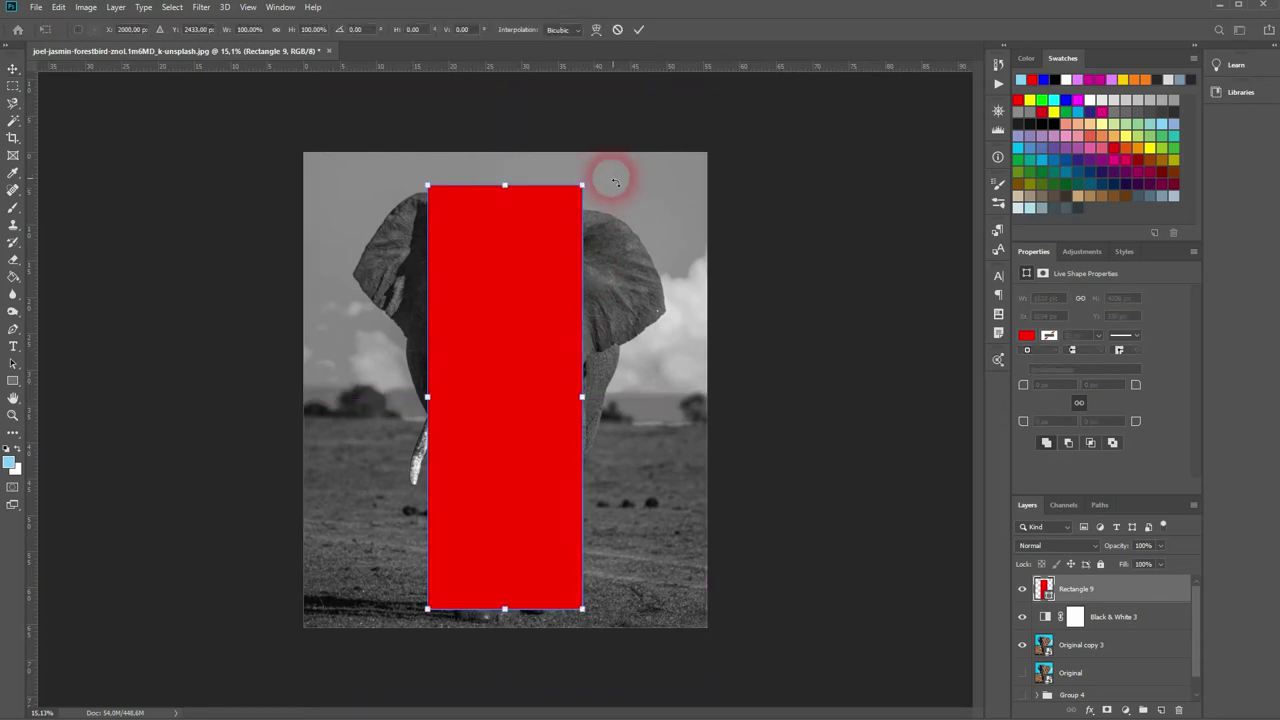
left_click_drag(614, 181, 537, 178)
left_click_drag(578, 372, 637, 343)
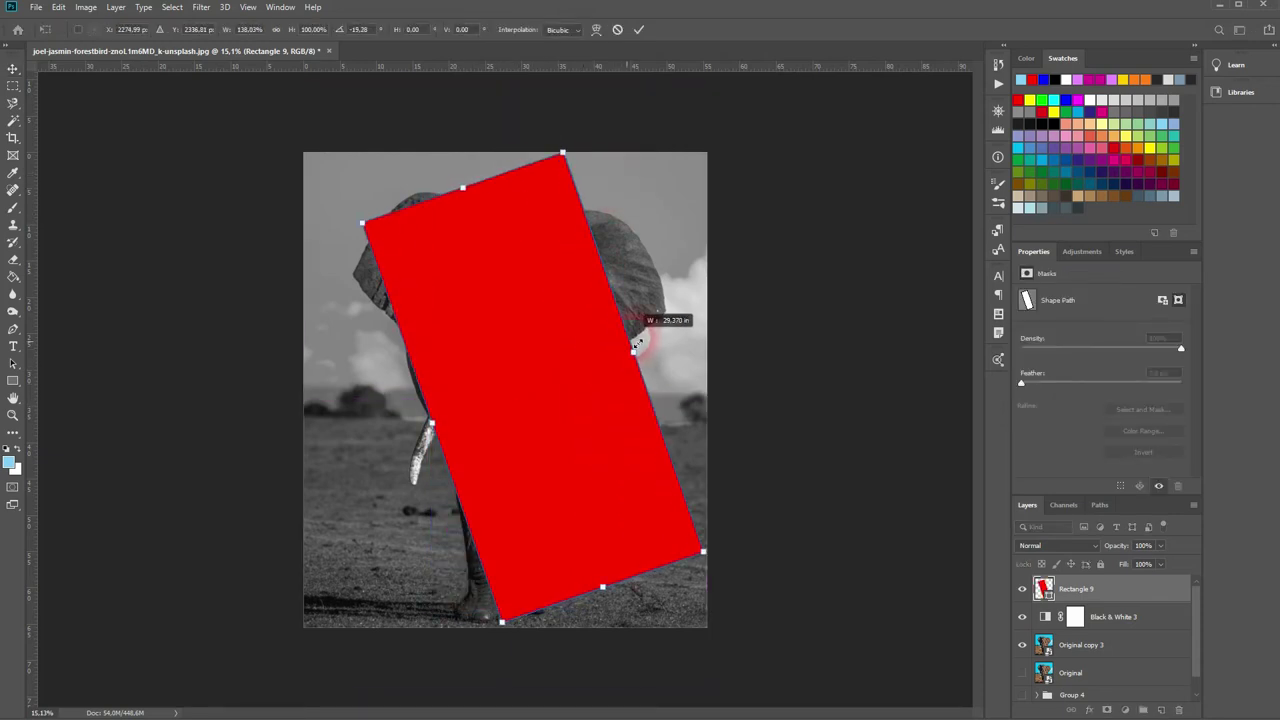
left_click_drag(534, 363, 523, 506)
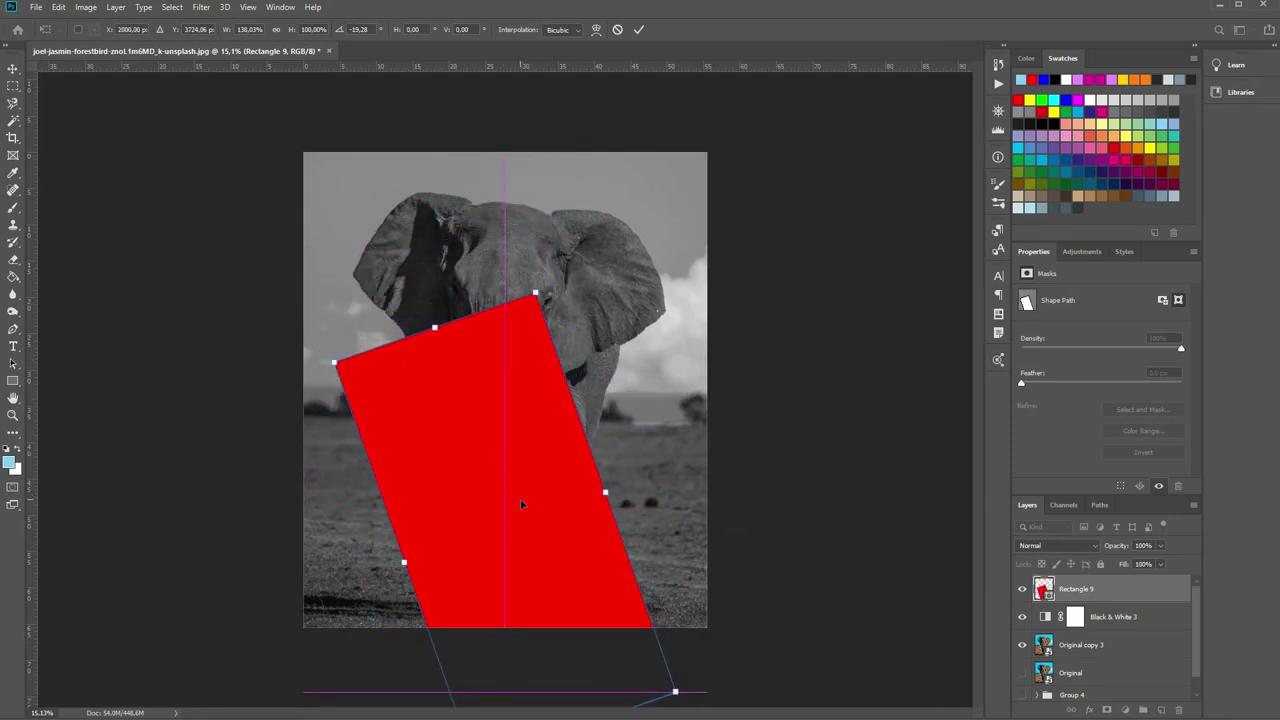
left_click_drag(512, 418, 494, 436)
key("Return")
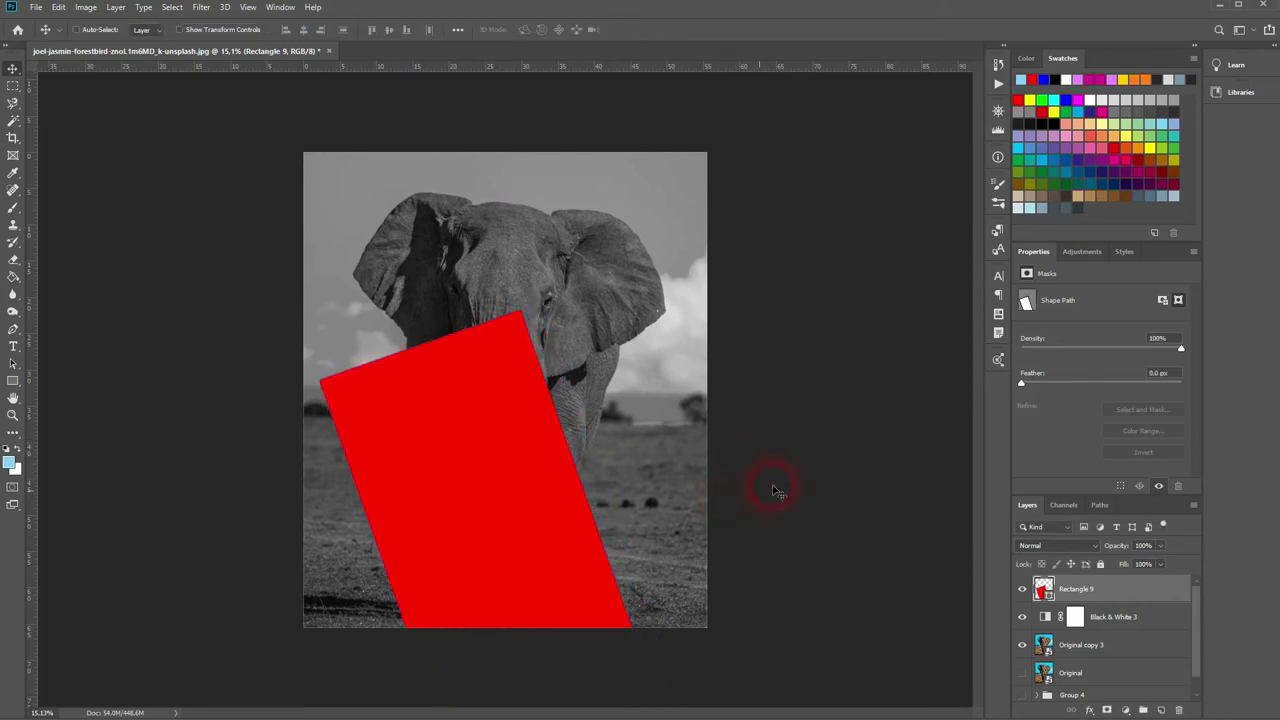
Draw a horizontal red bar across the forehead and a thin vertical bar through the head
left_click(19, 379)
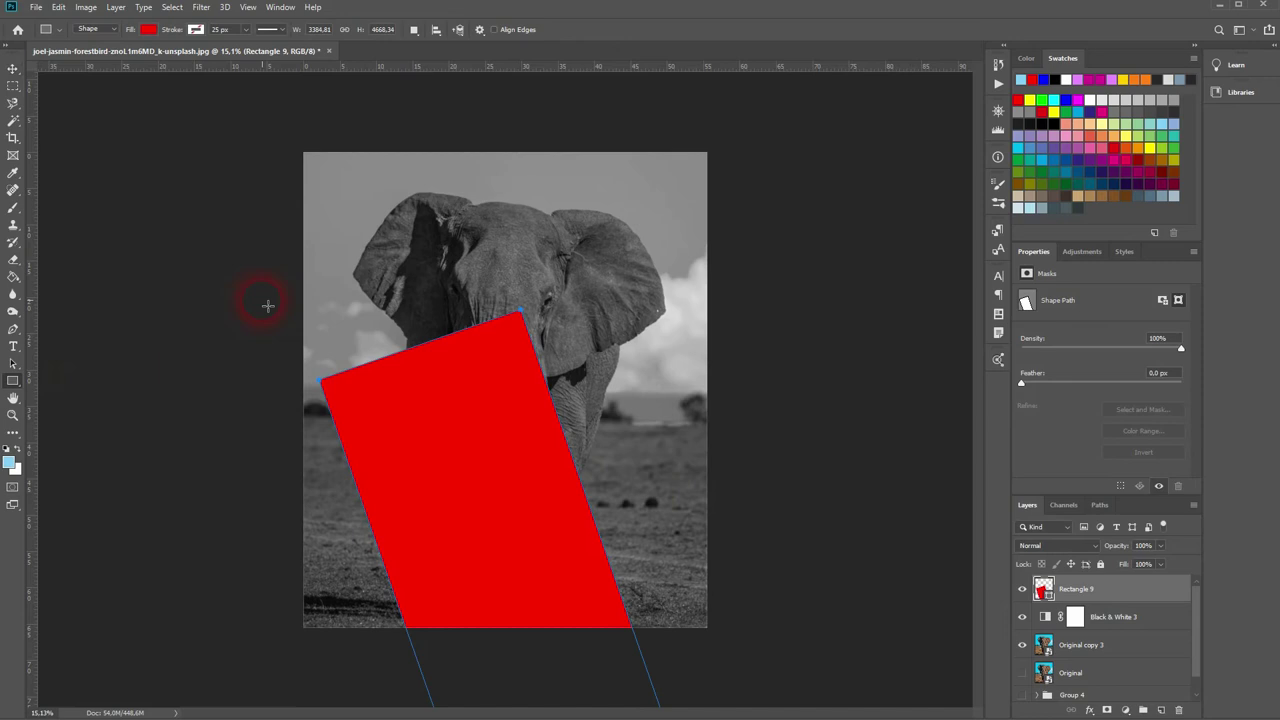
left_click_drag(349, 265, 748, 233)
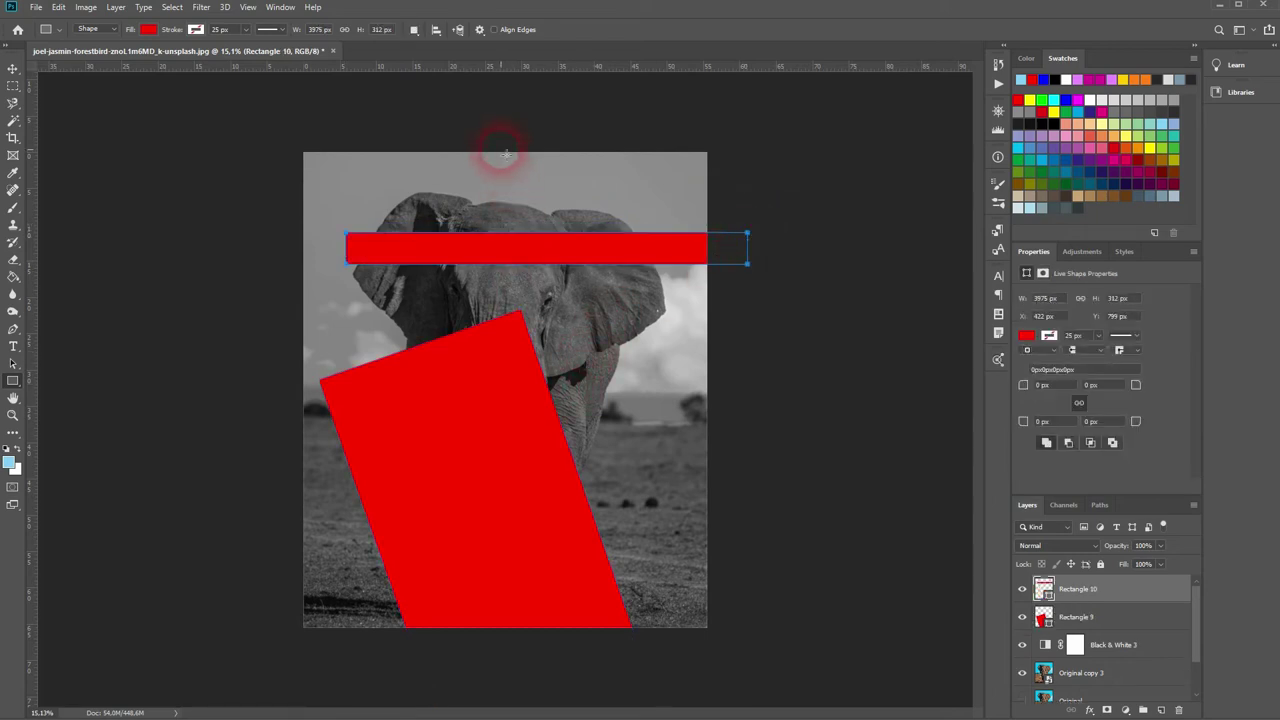
left_click_drag(506, 132, 513, 428)
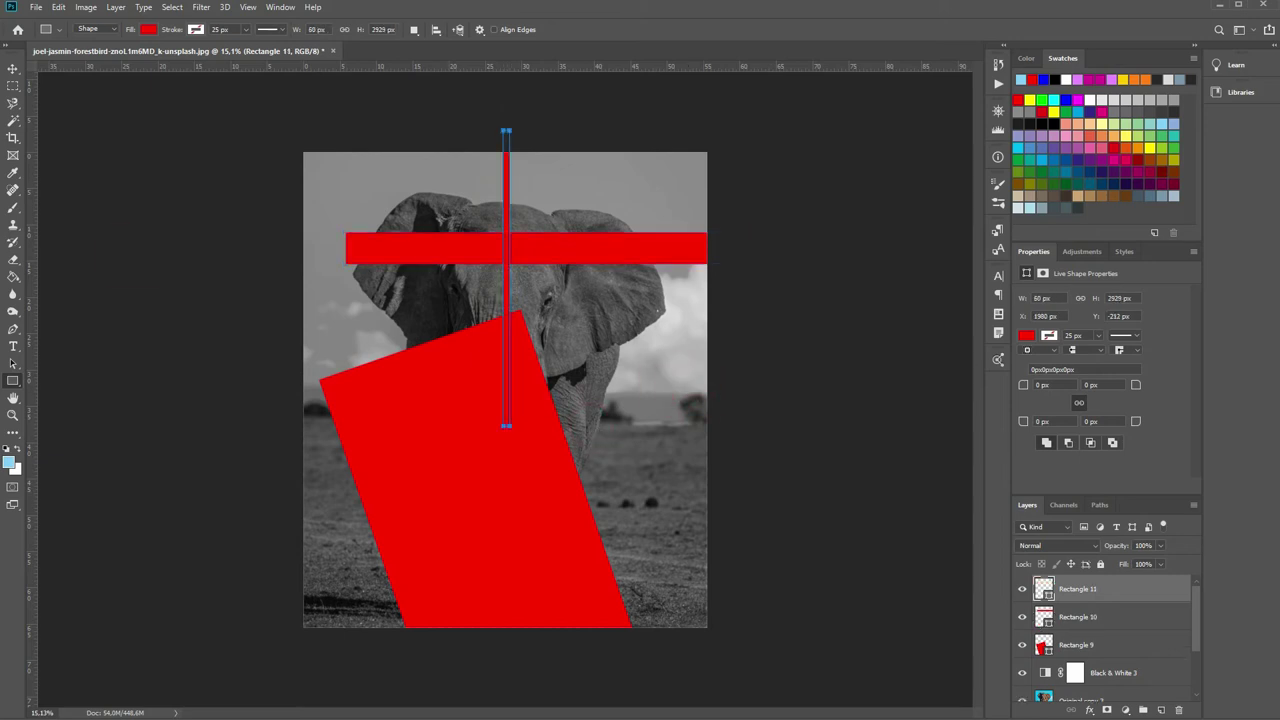
Slide the vertical bar left and move horizontal Rectangle 10 lower onto the tilted shape
left_click(12, 68)
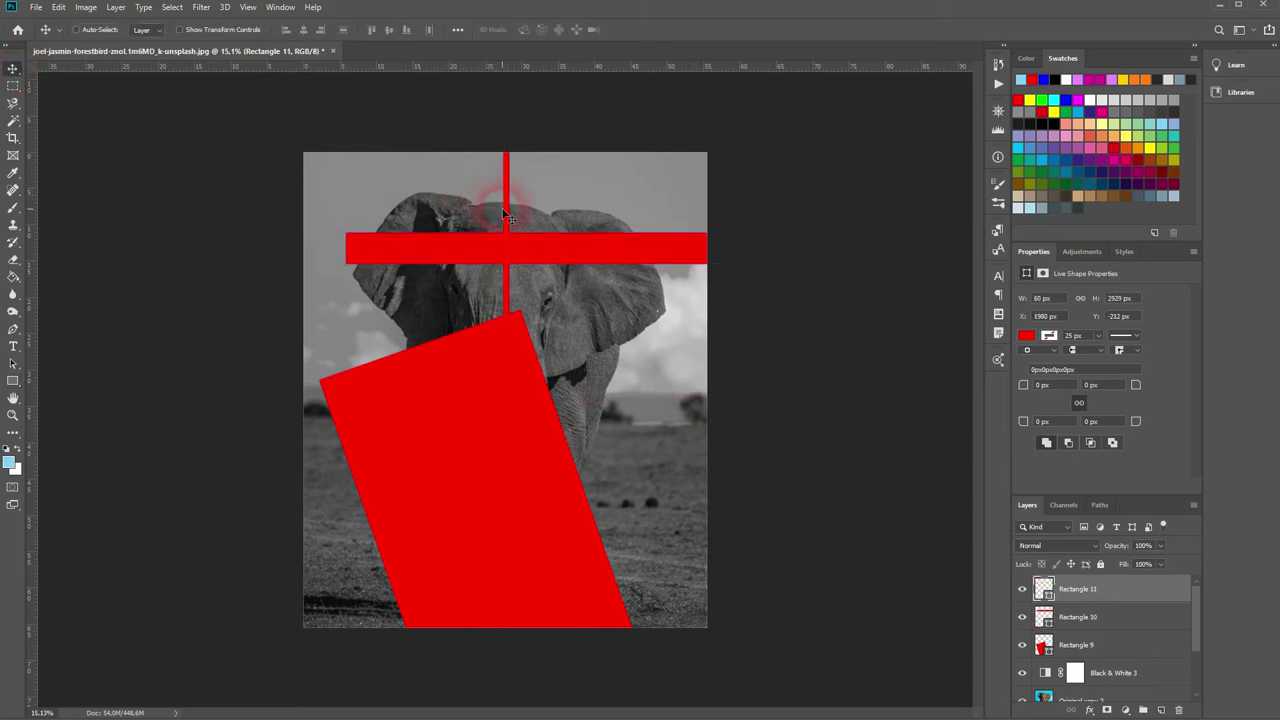
left_click_drag(507, 217, 356, 221)
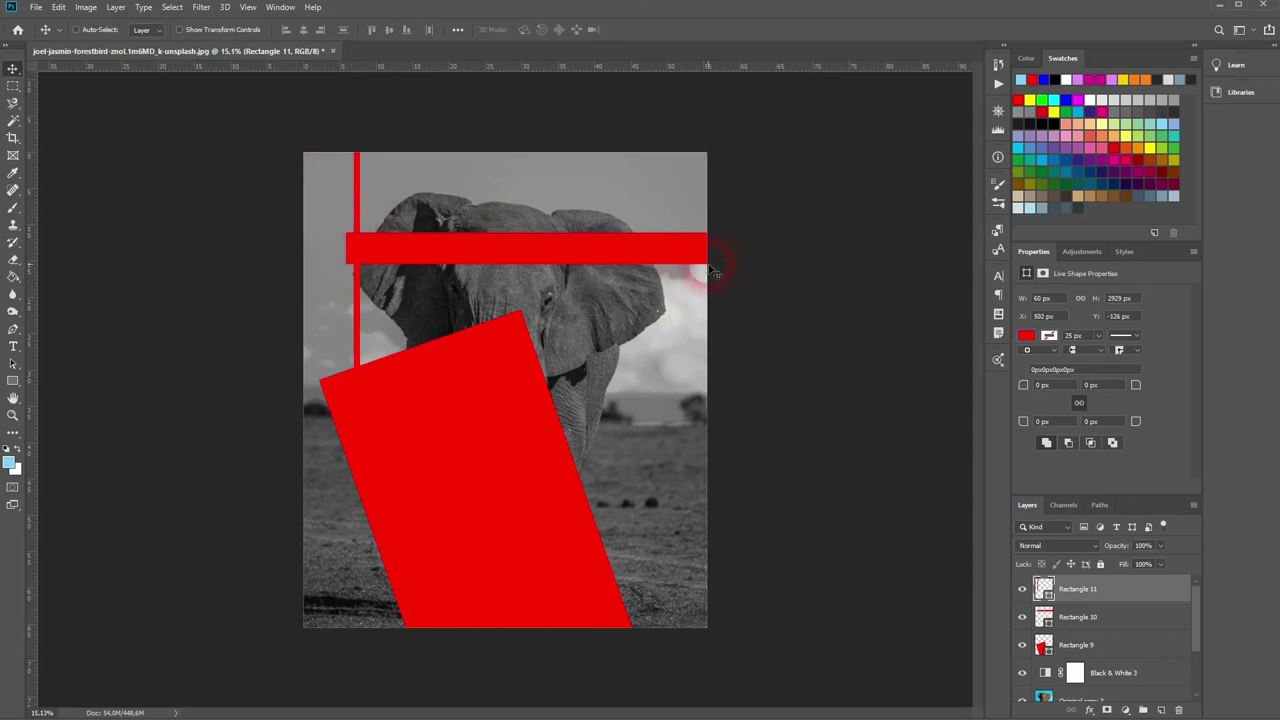
left_click(1100, 620)
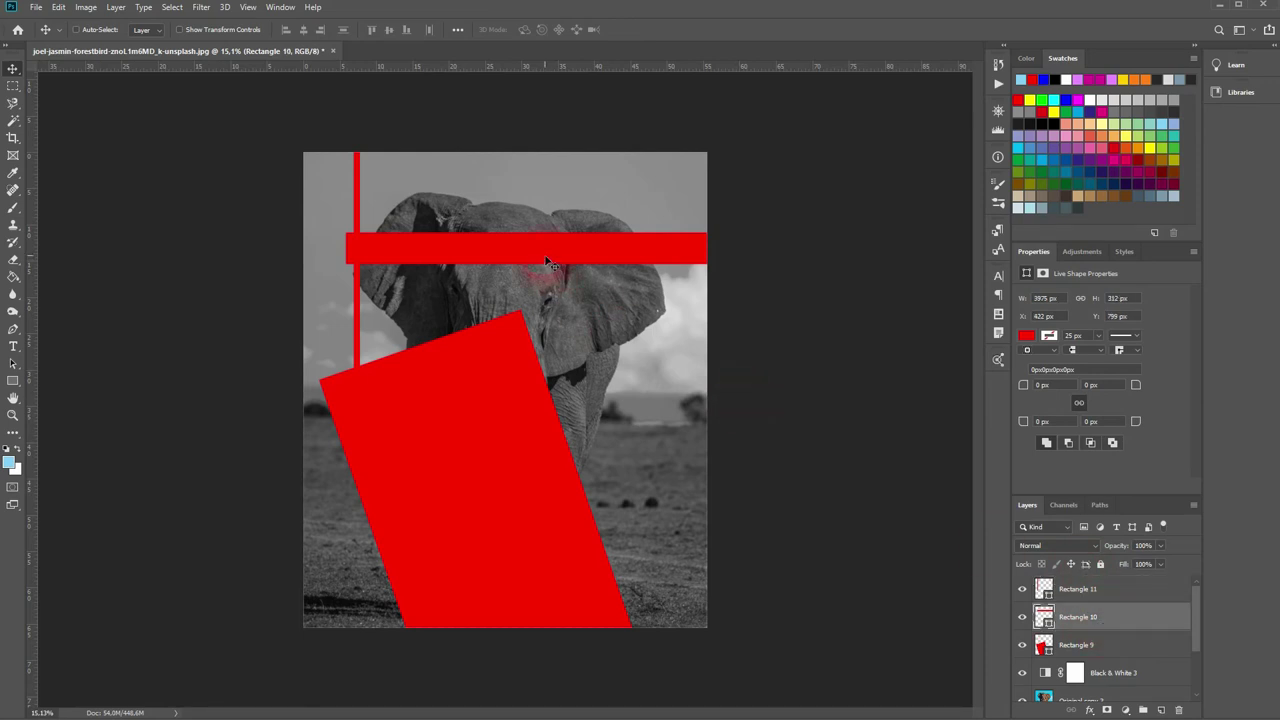
left_click_drag(553, 261, 543, 309)
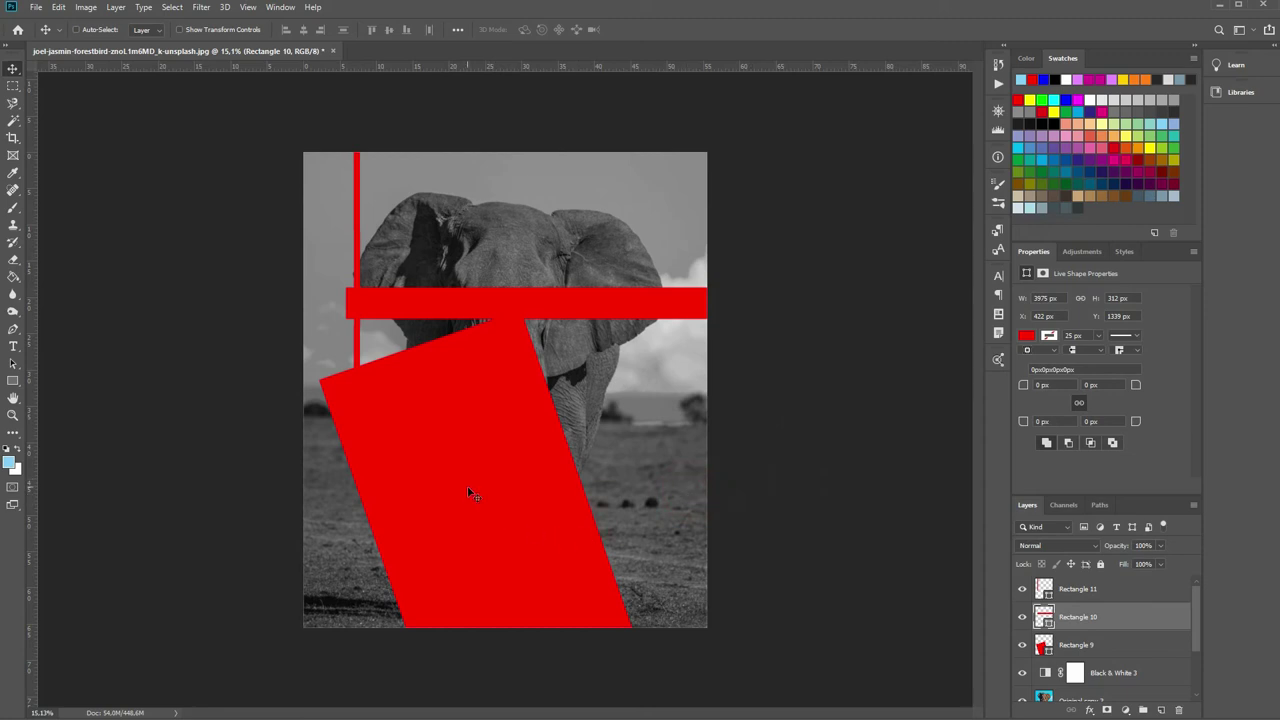
Narrow the tilted Rectangle 9 from its lower-left side and reposition it
left_click(1143, 645)
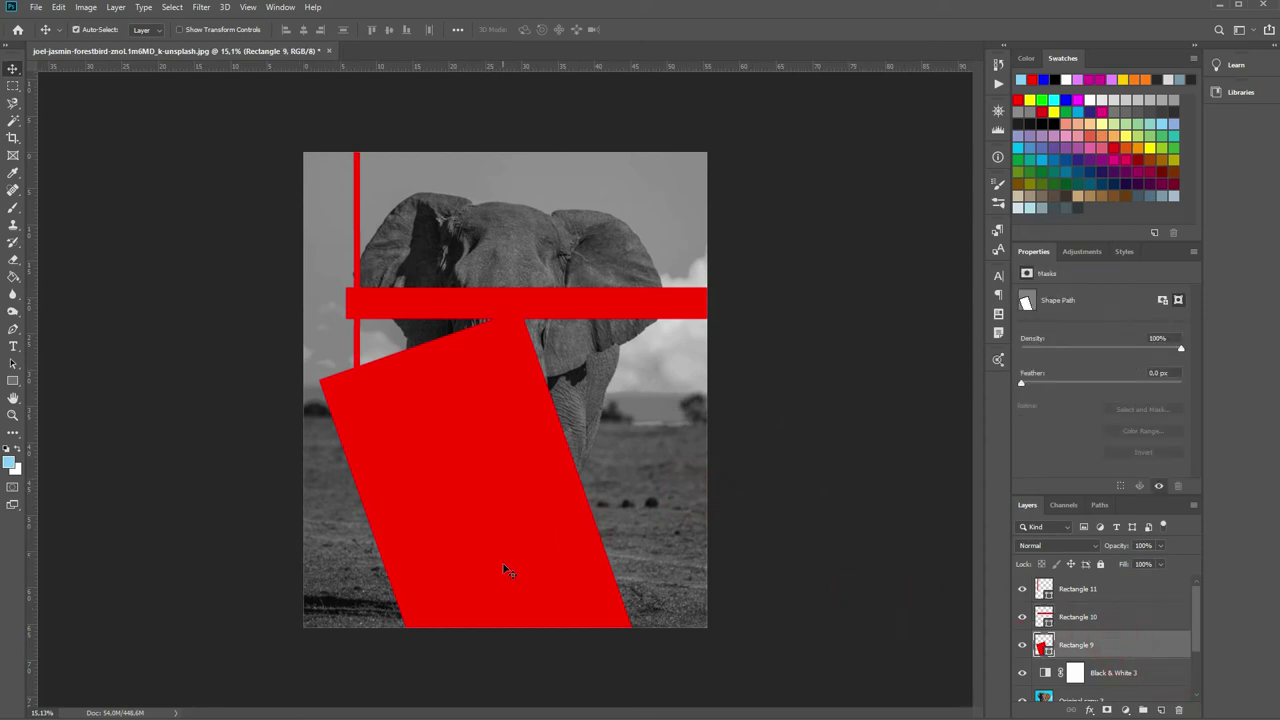
key("ctrl+t")
left_click(360, 597)
left_click_drag(320, 552, 343, 537)
left_click_drag(494, 528, 486, 515)
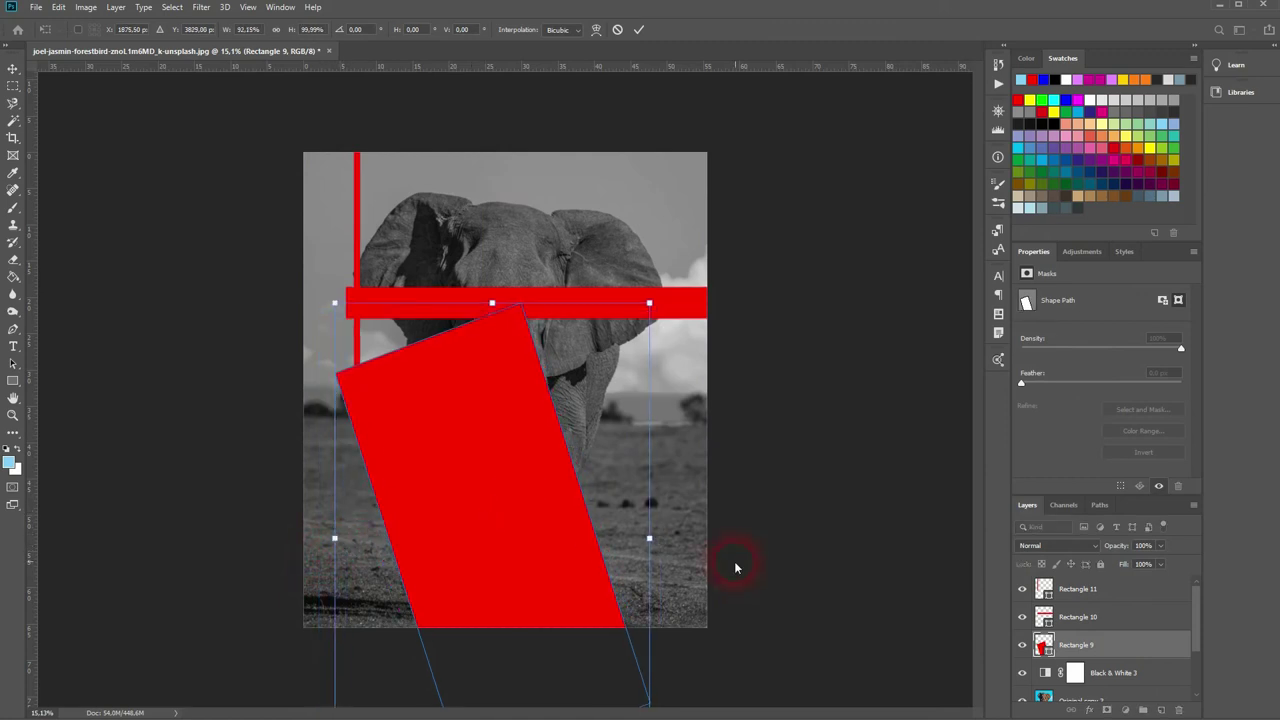
key("Return")
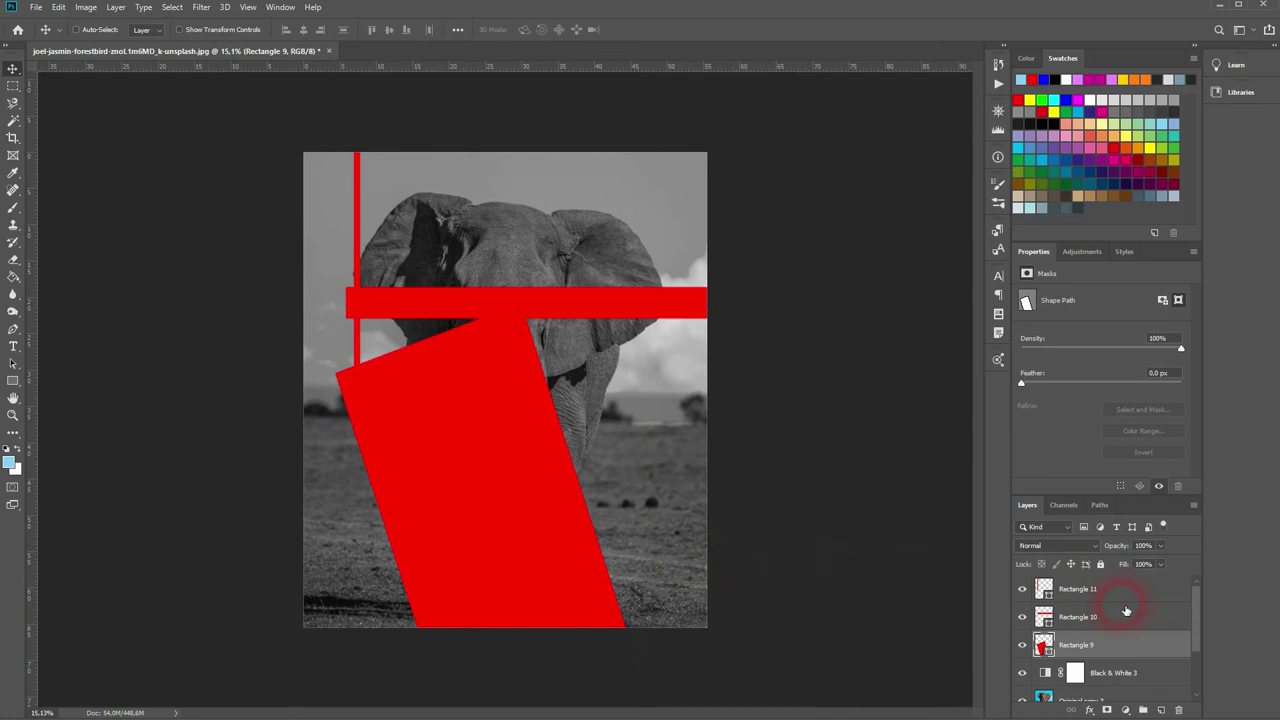
Group Rectangles 9–11 into Group 5 and toggle its visibility to compare
left_click(1097, 596, "shift")
key("ctrl+g")
left_click(1035, 584)
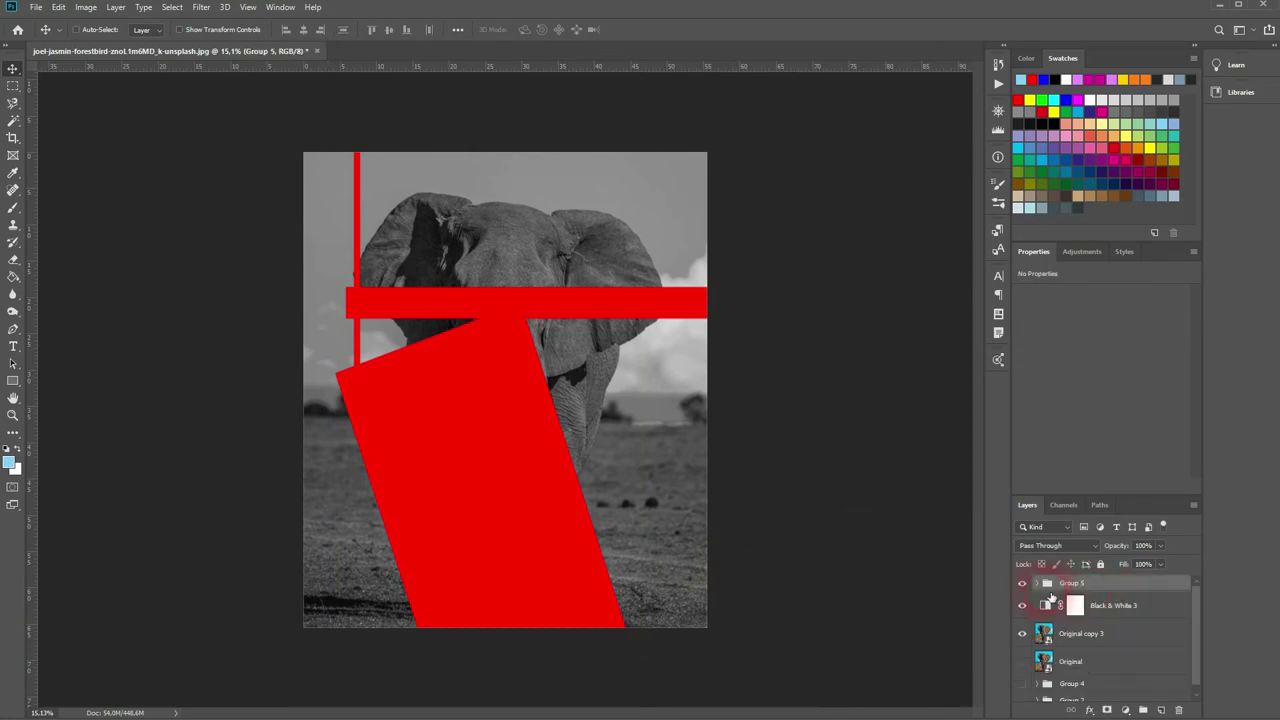
left_click(1024, 586)
left_click(1024, 586)
Enable a Color Overlay effect in Group 5's Blending Options, discarding a sampled grey-blue
right_click(1112, 583)
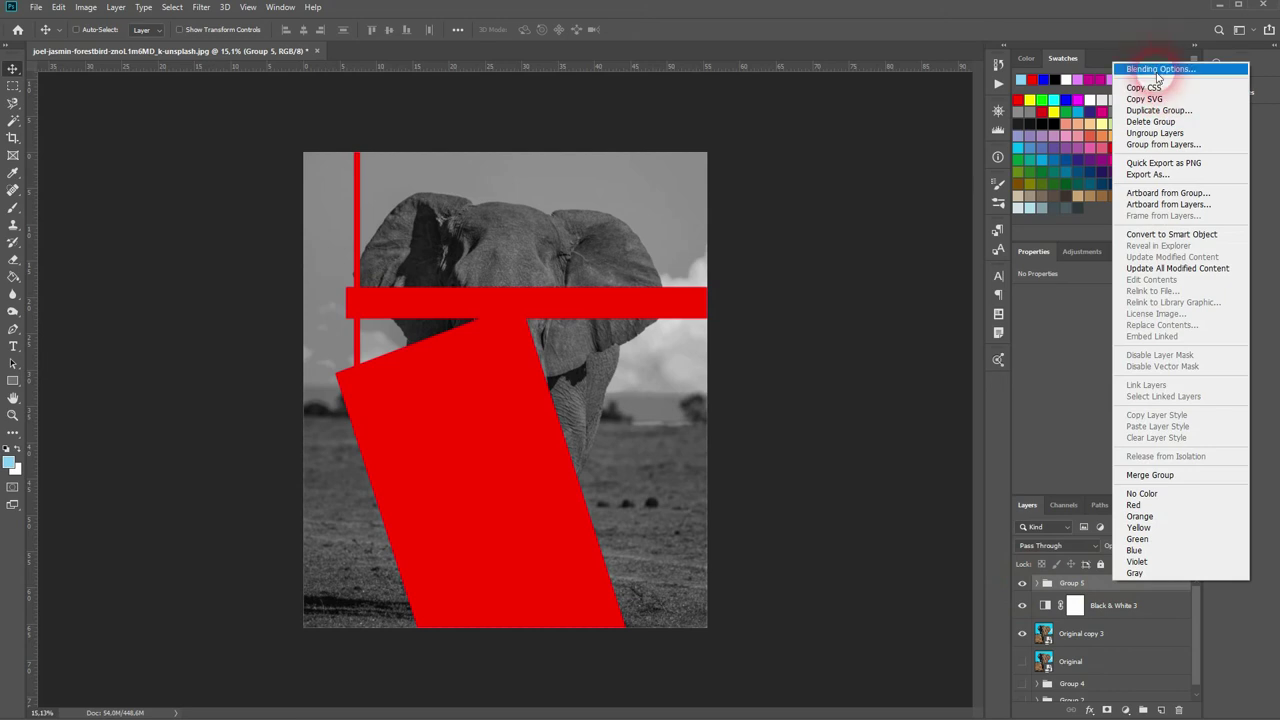
left_click(1157, 71)
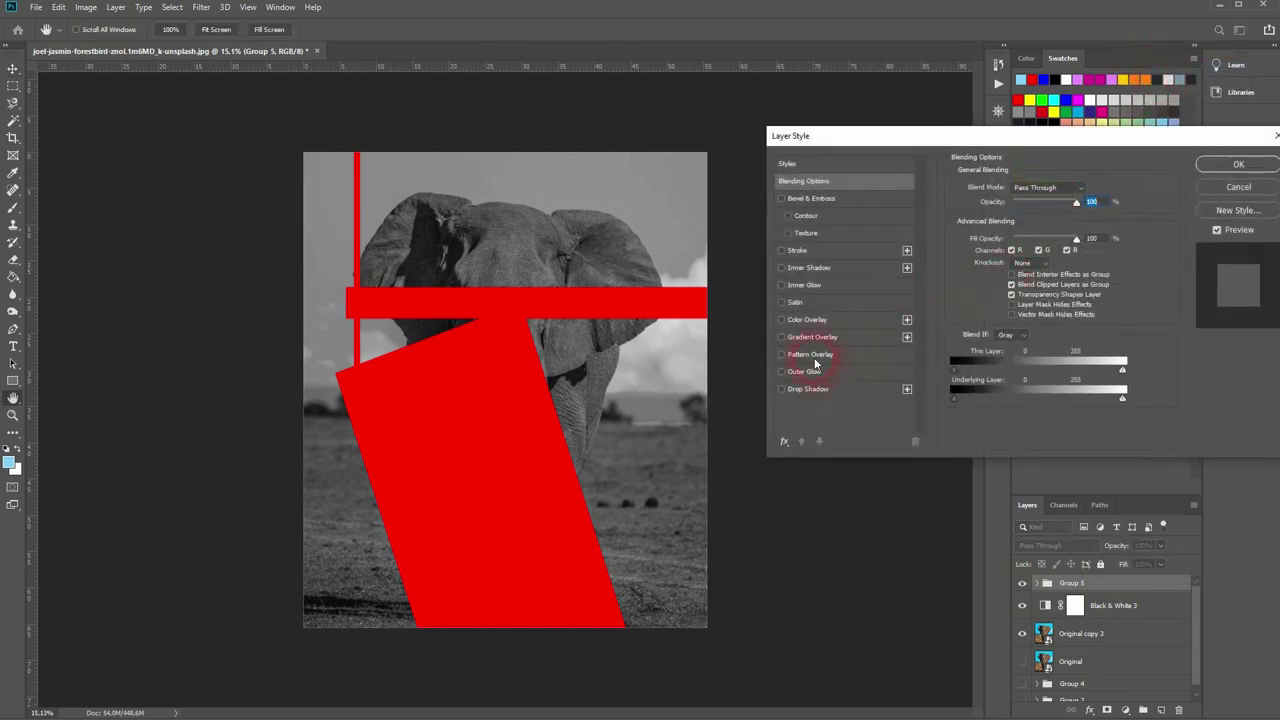
left_click(803, 321)
left_click(1091, 190)
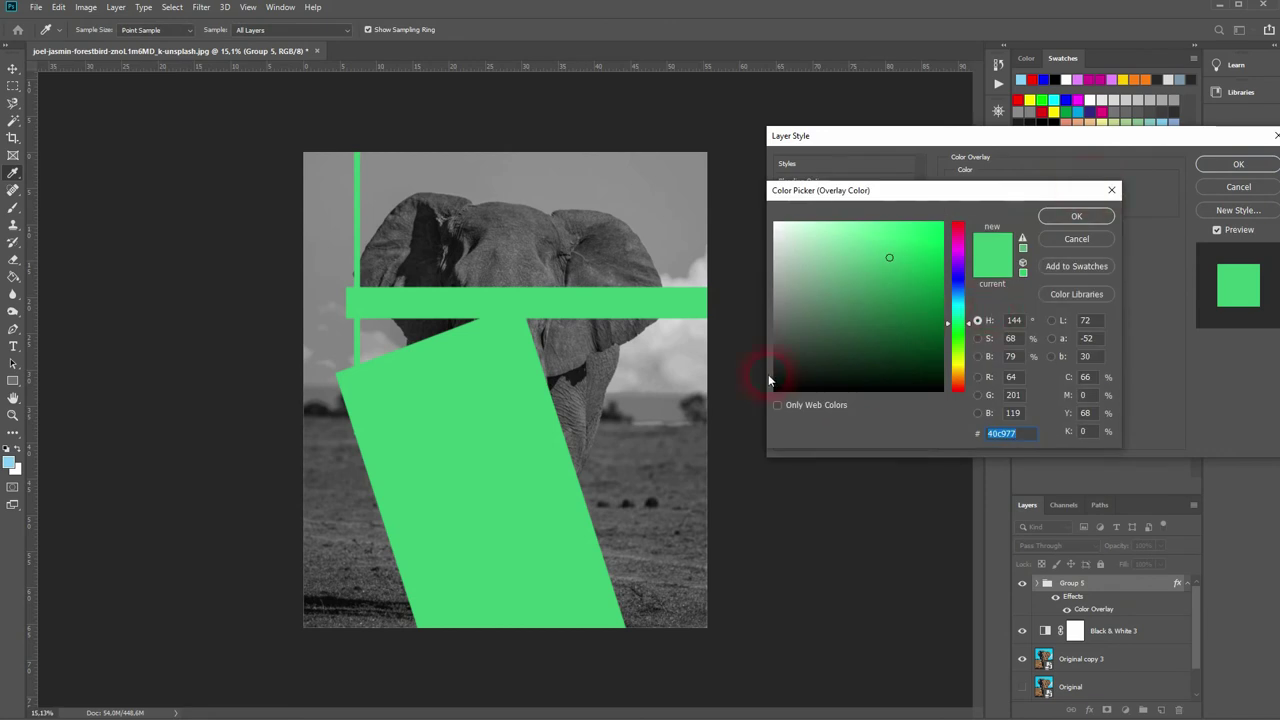
left_click(1183, 84)
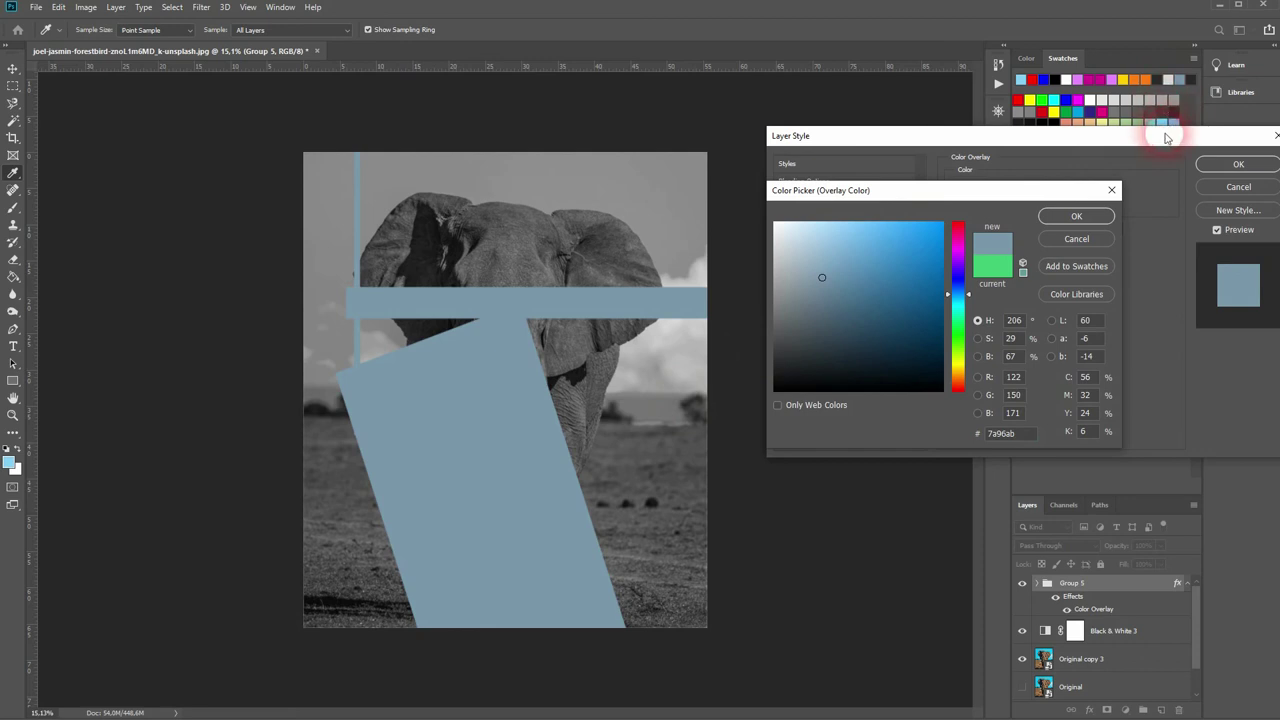
left_click(1006, 201)
left_click_drag(1008, 201, 638, 295)
left_click(702, 338)
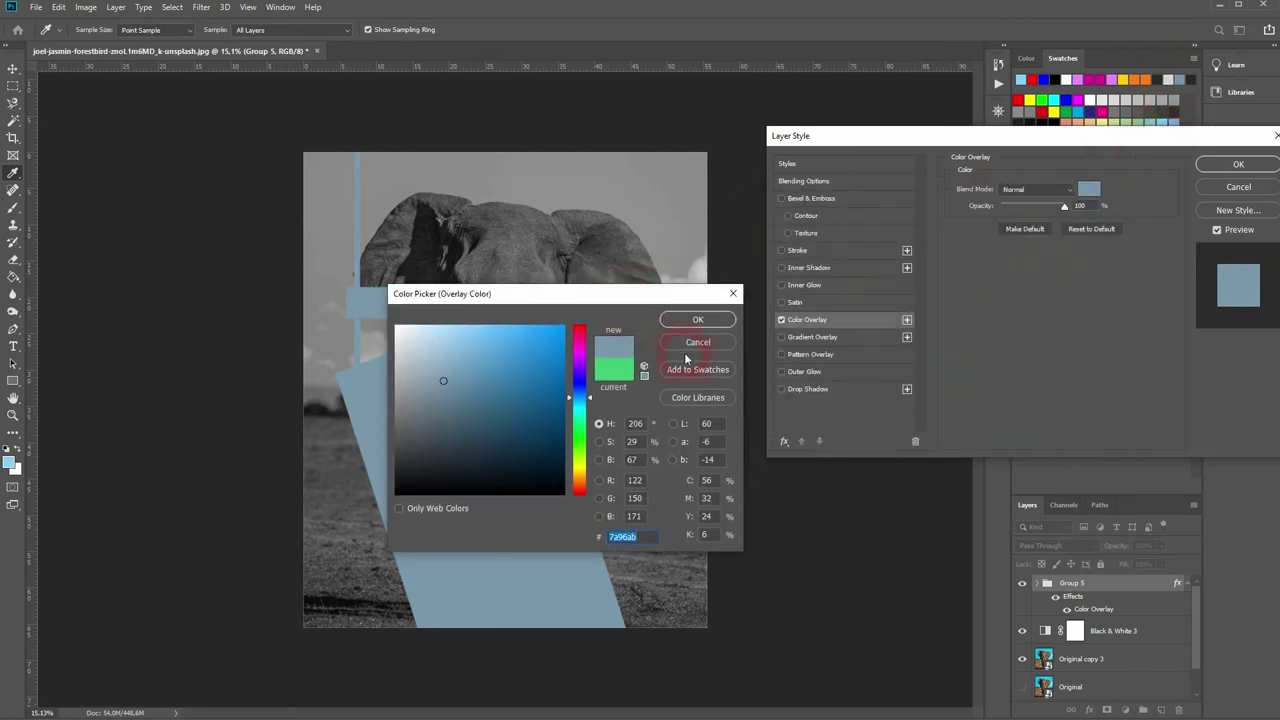
left_click_drag(1035, 139, 197, 51)
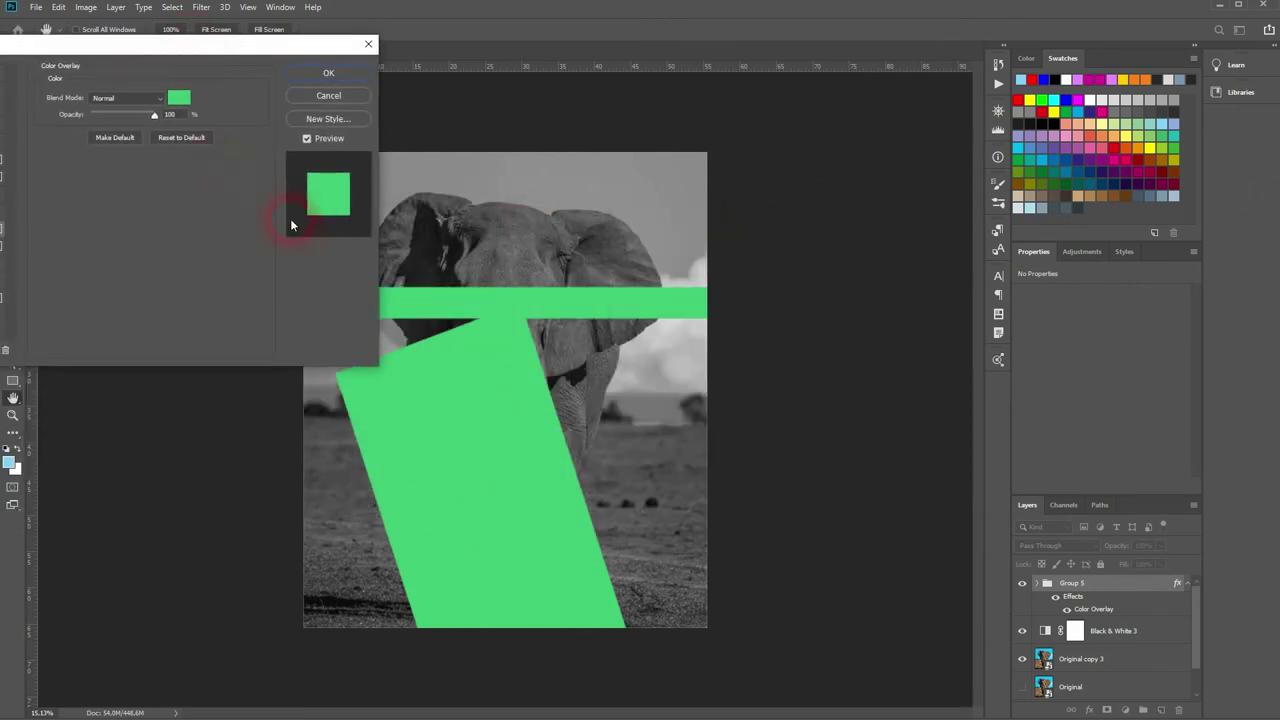
Set the overlay colour to yellow #fff15f and apply the layer style
left_click(178, 97)
left_click_drag(560, 293, 931, 356)
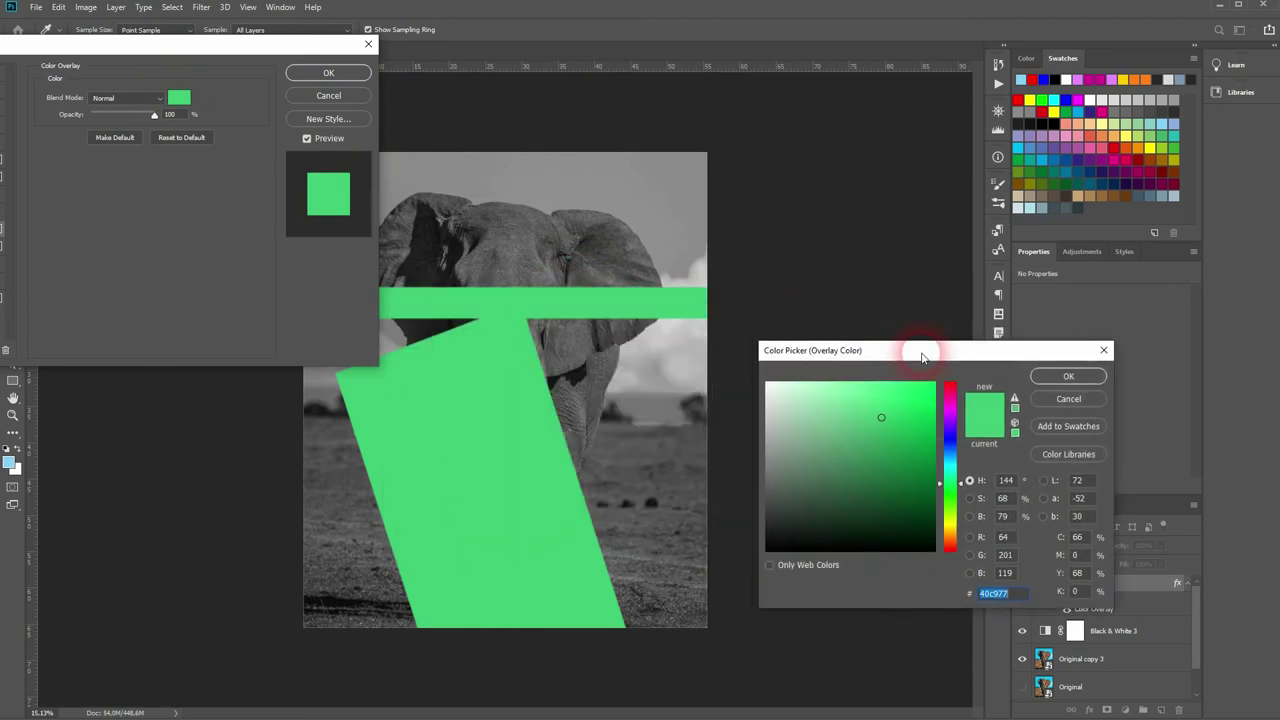
left_click(1138, 140)
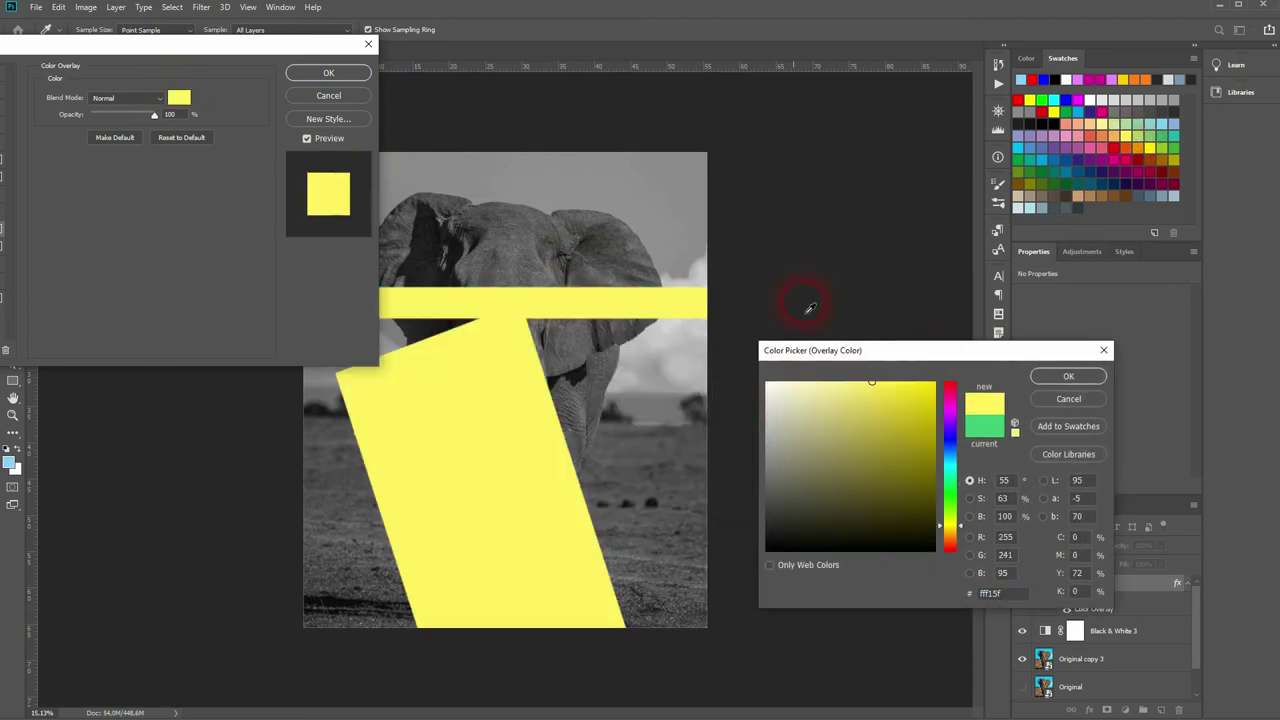
left_click(1076, 379)
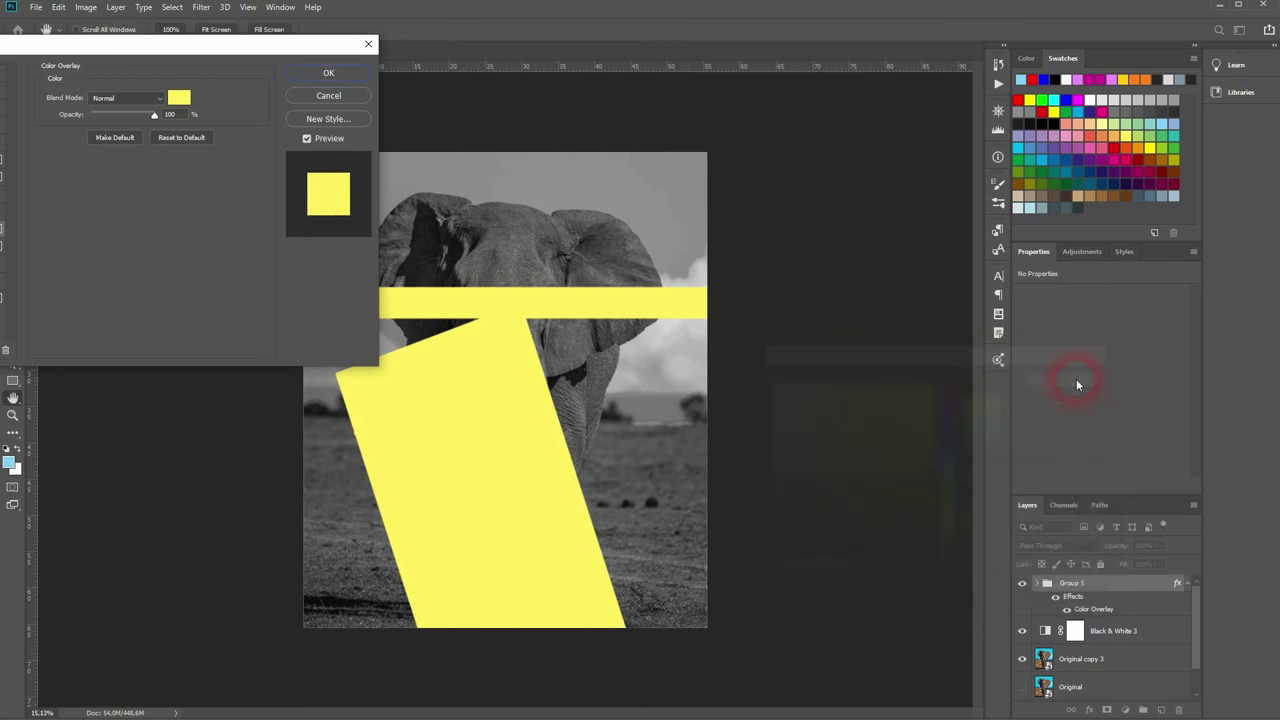
left_click(284, 47)
left_click_drag(284, 47, 714, 106)
left_click(772, 136)
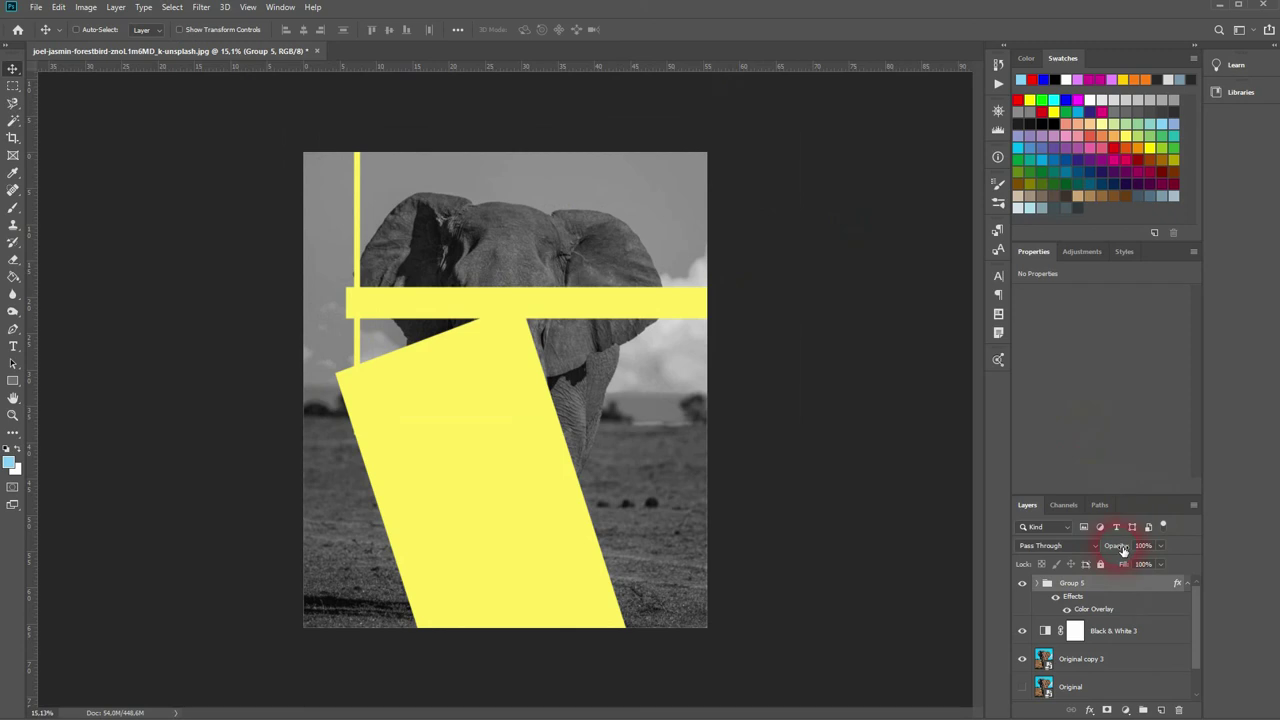
Lower Group 5's opacity to 45% and select the photo layers with it
left_click_drag(1117, 546, 1080, 545)
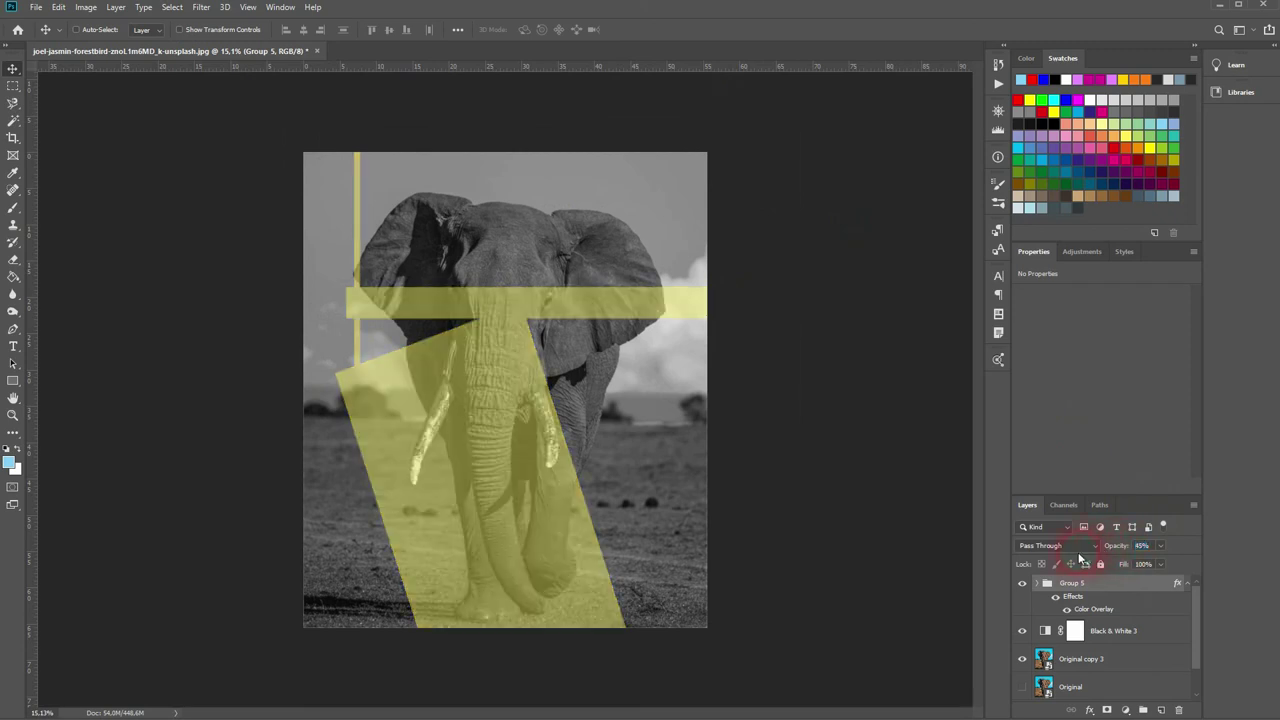
left_click(887, 472)
left_click(1112, 688, "shift")
Group the elephant composition as Group 6, hide it, and inspect Group 2's cyan shapes
key("ctrl+g")
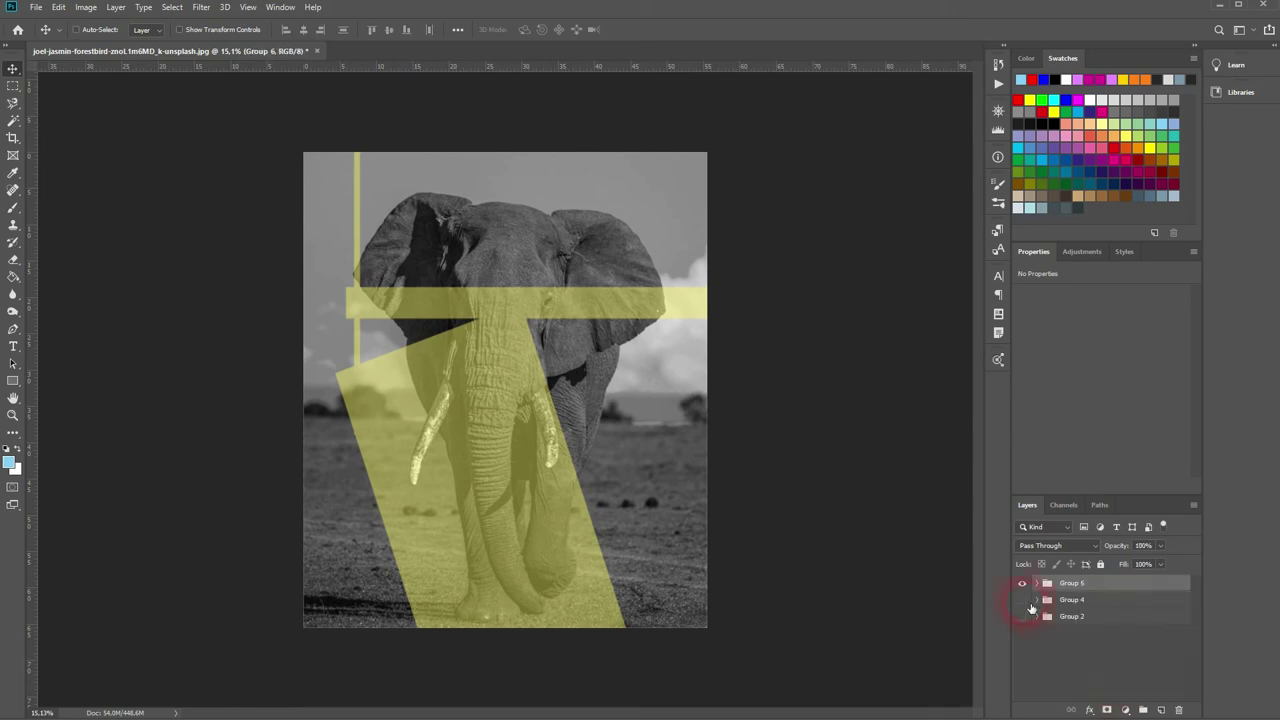
left_click(1022, 584)
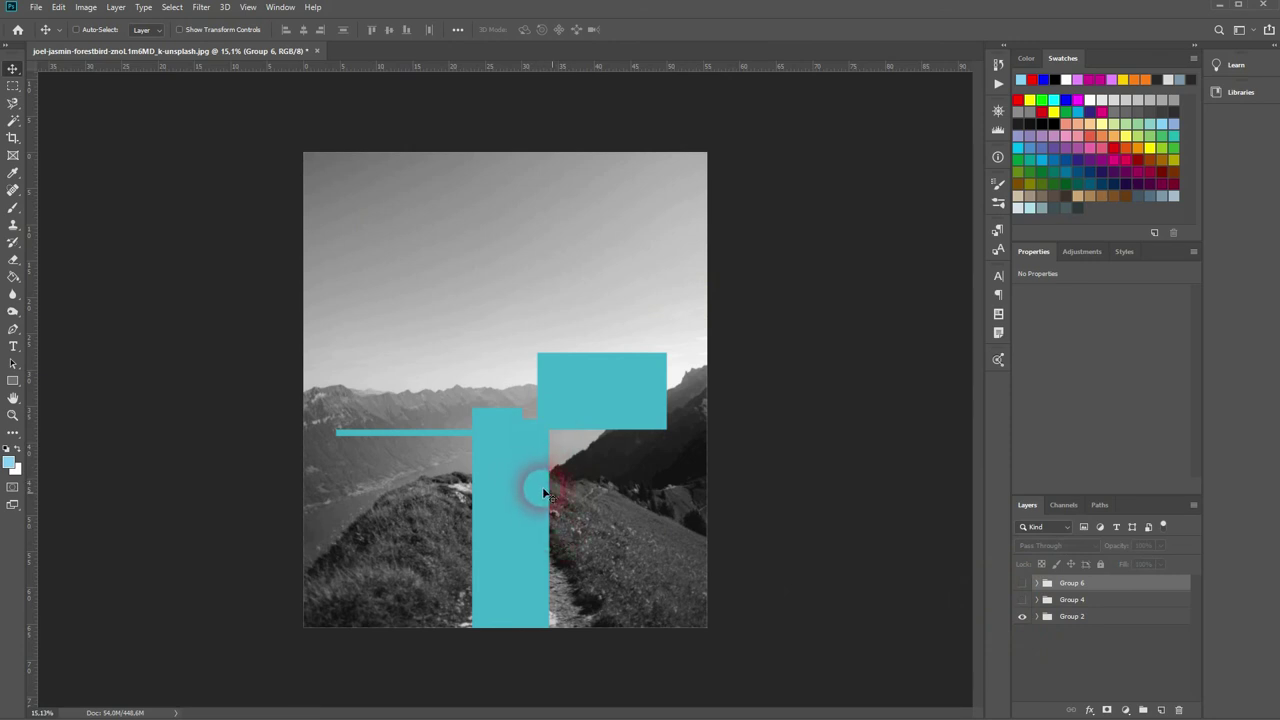
left_click(1021, 617)
left_click(1037, 618)
left_click(1023, 635)
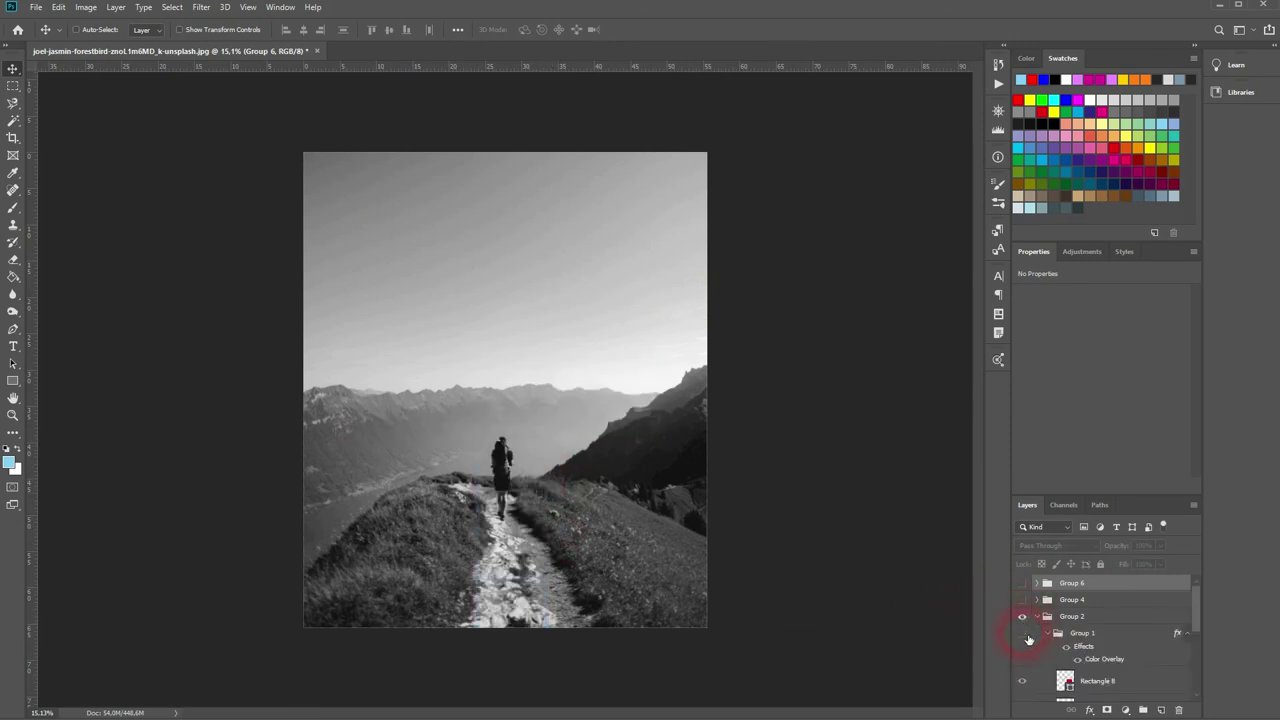
left_click(1023, 636)
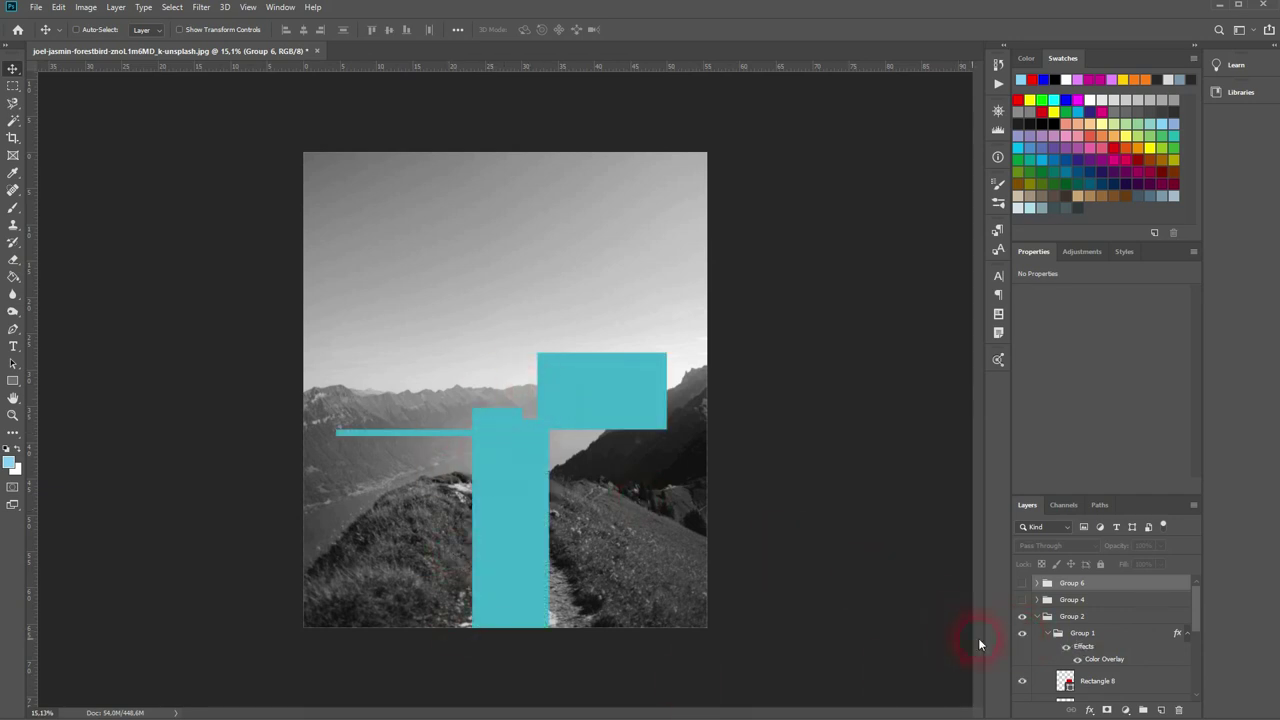
left_click(1037, 617)
Show the portrait example in Group 4, toggle its green shapes, then show the elephant again
left_click(1022, 616)
left_click(1022, 599)
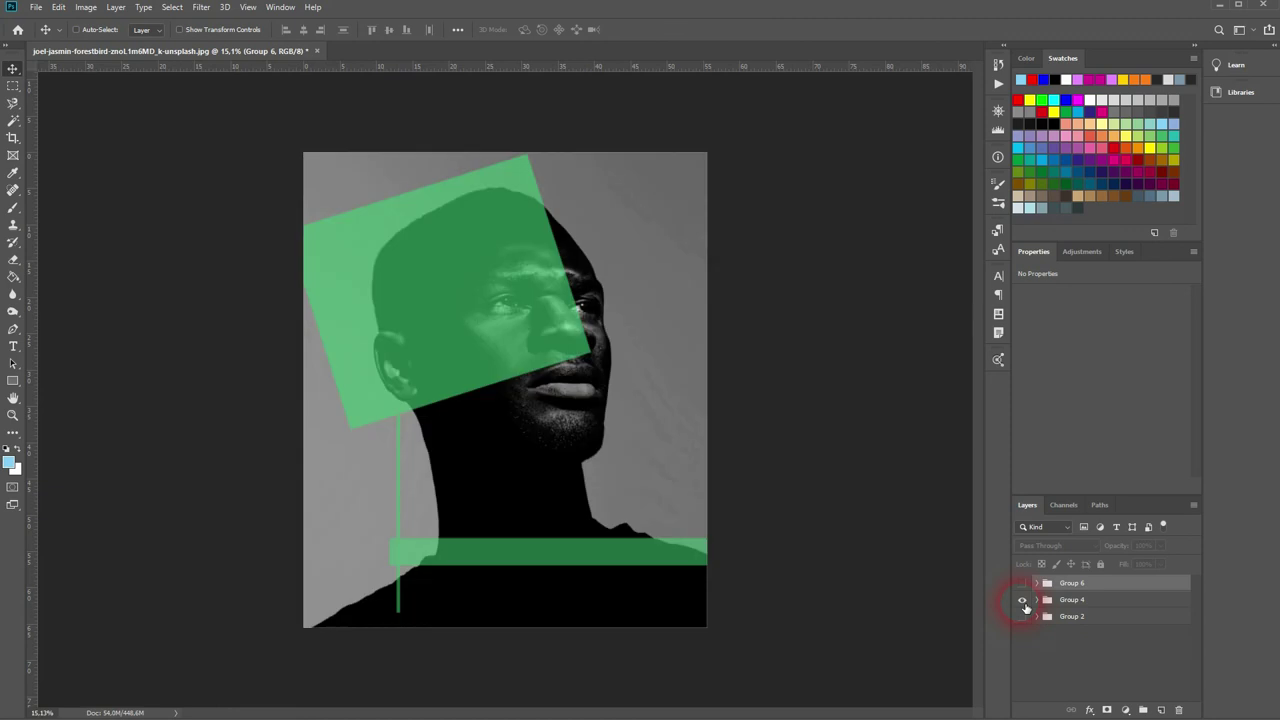
left_click(953, 662)
left_click(1038, 600)
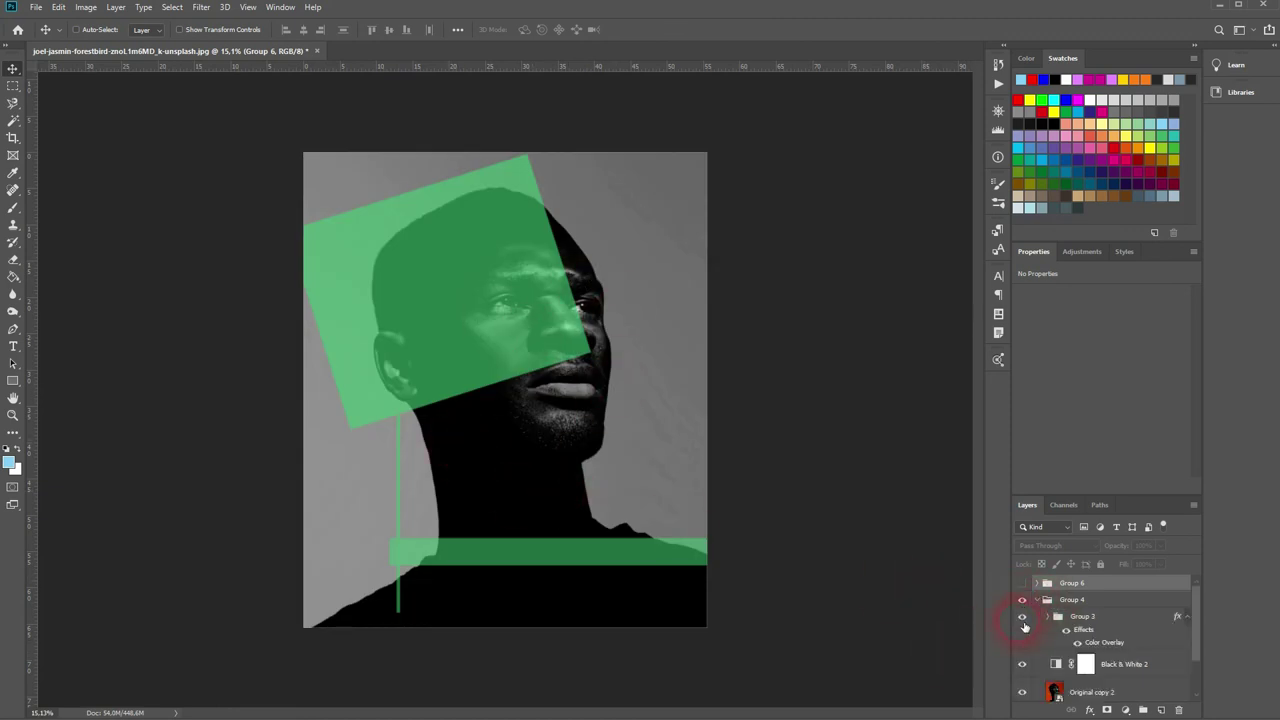
left_click(1023, 619)
left_click(1023, 620)
left_click(1039, 601)
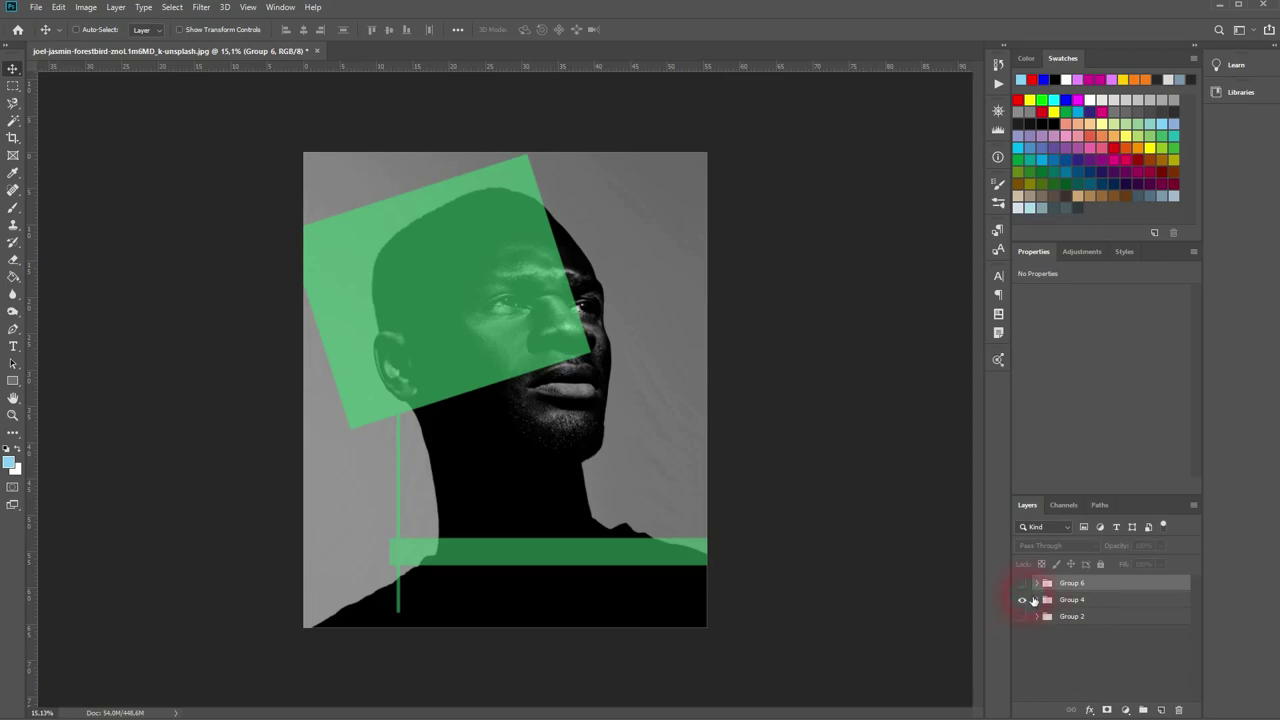
left_click(1023, 584)
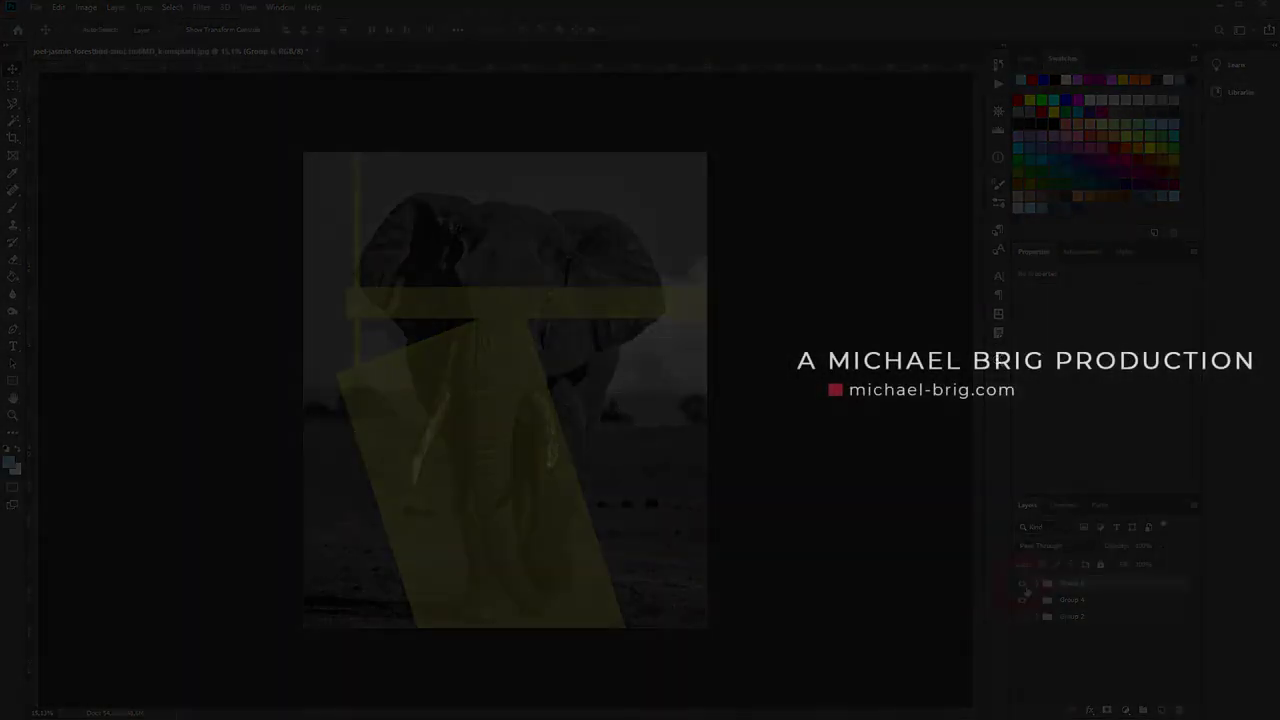